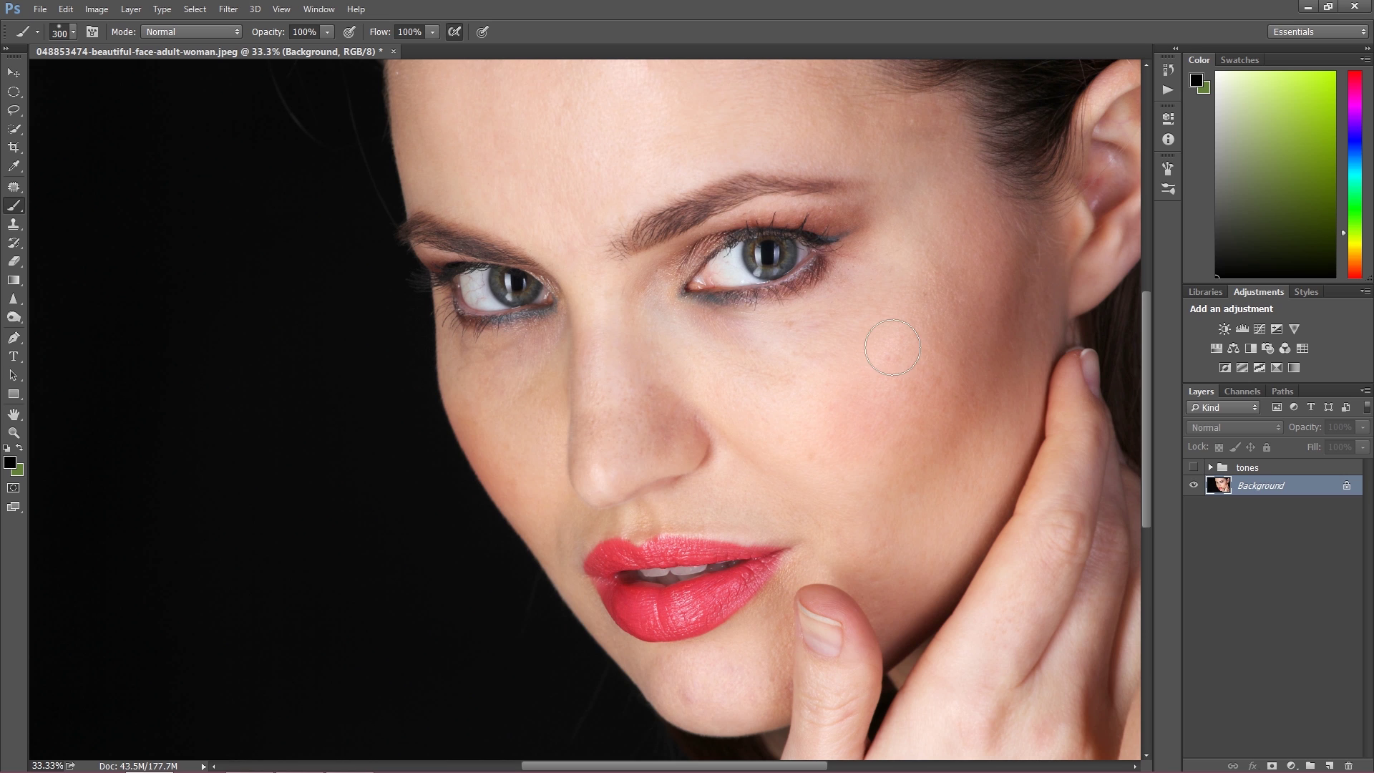
- Turn on the 'tones' group's visibility so its smoothing shows on the portrait
{"action": "left_click", "coordinate": [1194, 468]}
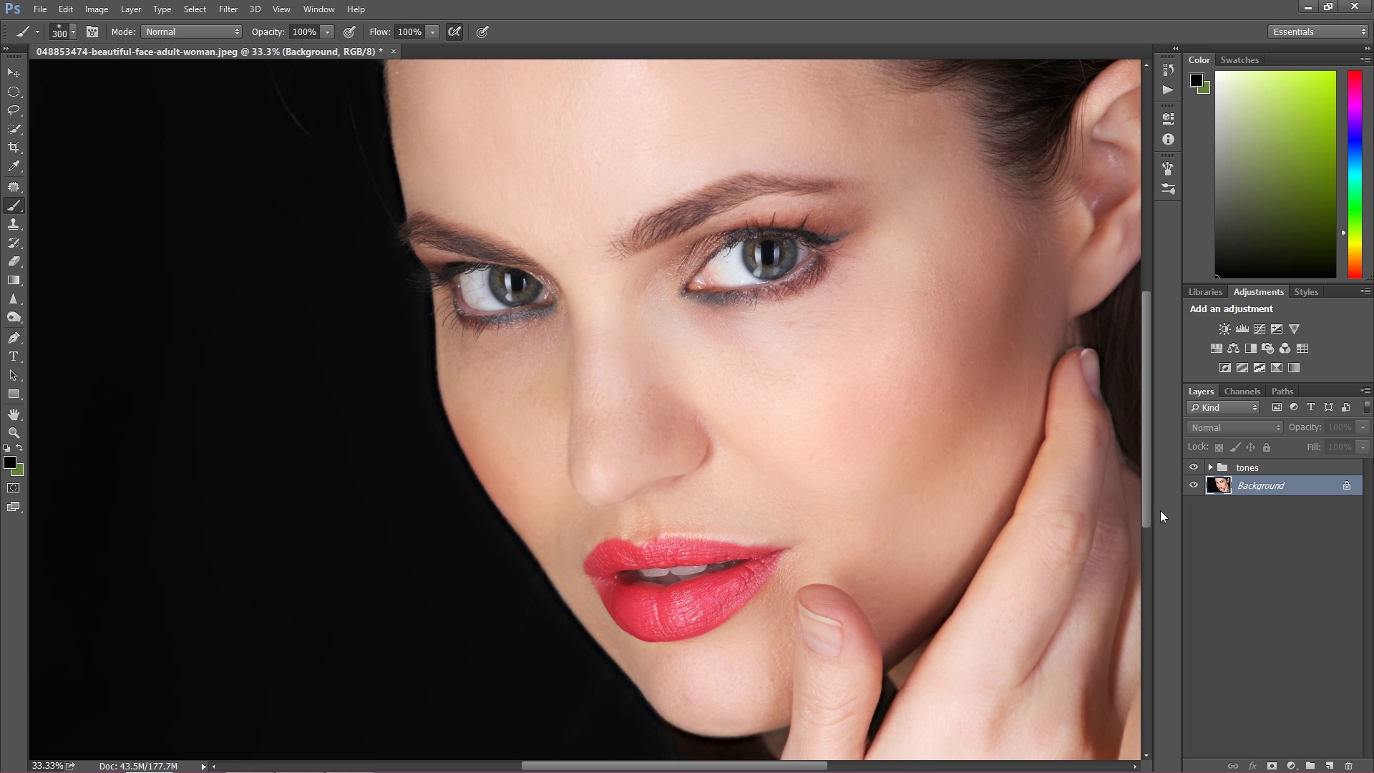
- Delete the 'tones' group and duplicate the Background layer with Ctrl+J
{"action": "left_click", "coordinate": [1217, 468]}
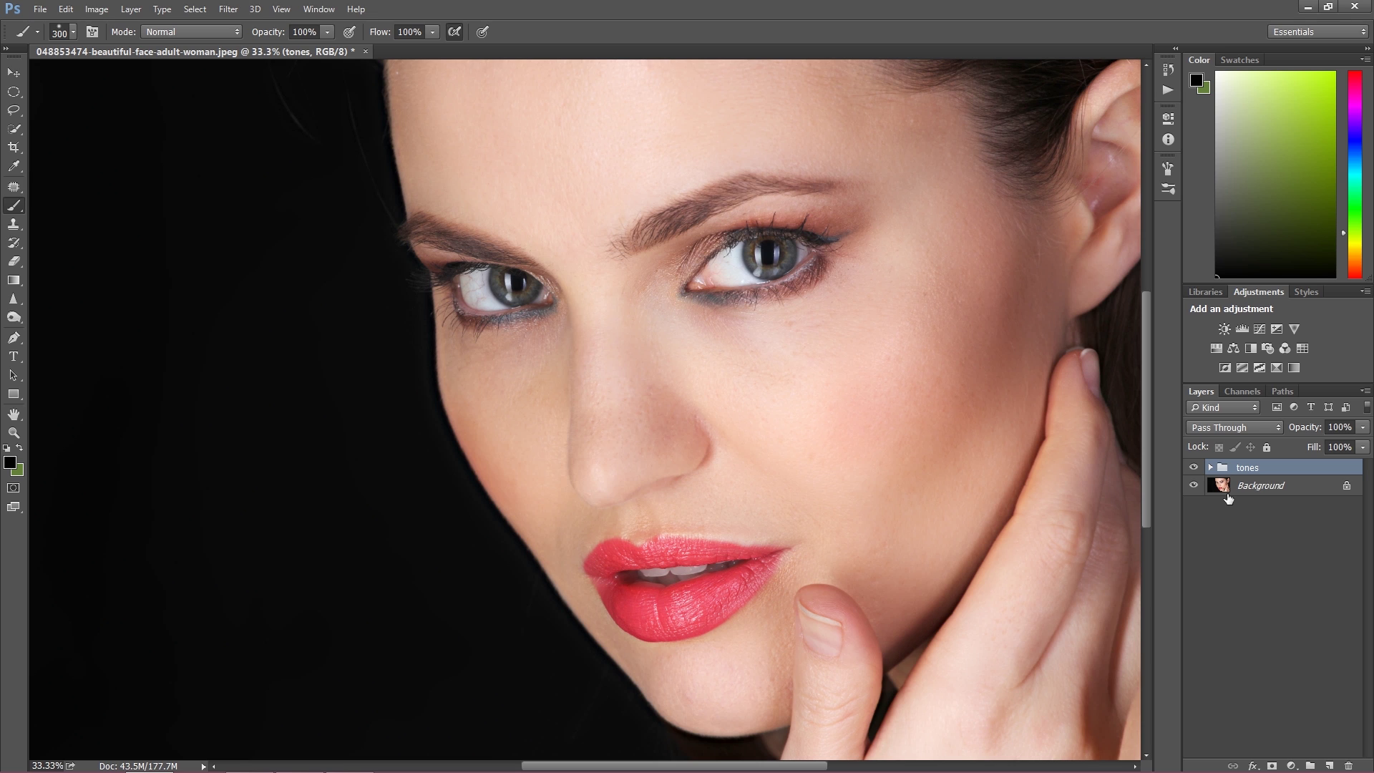
{"action": "key", "text": "Delete"}
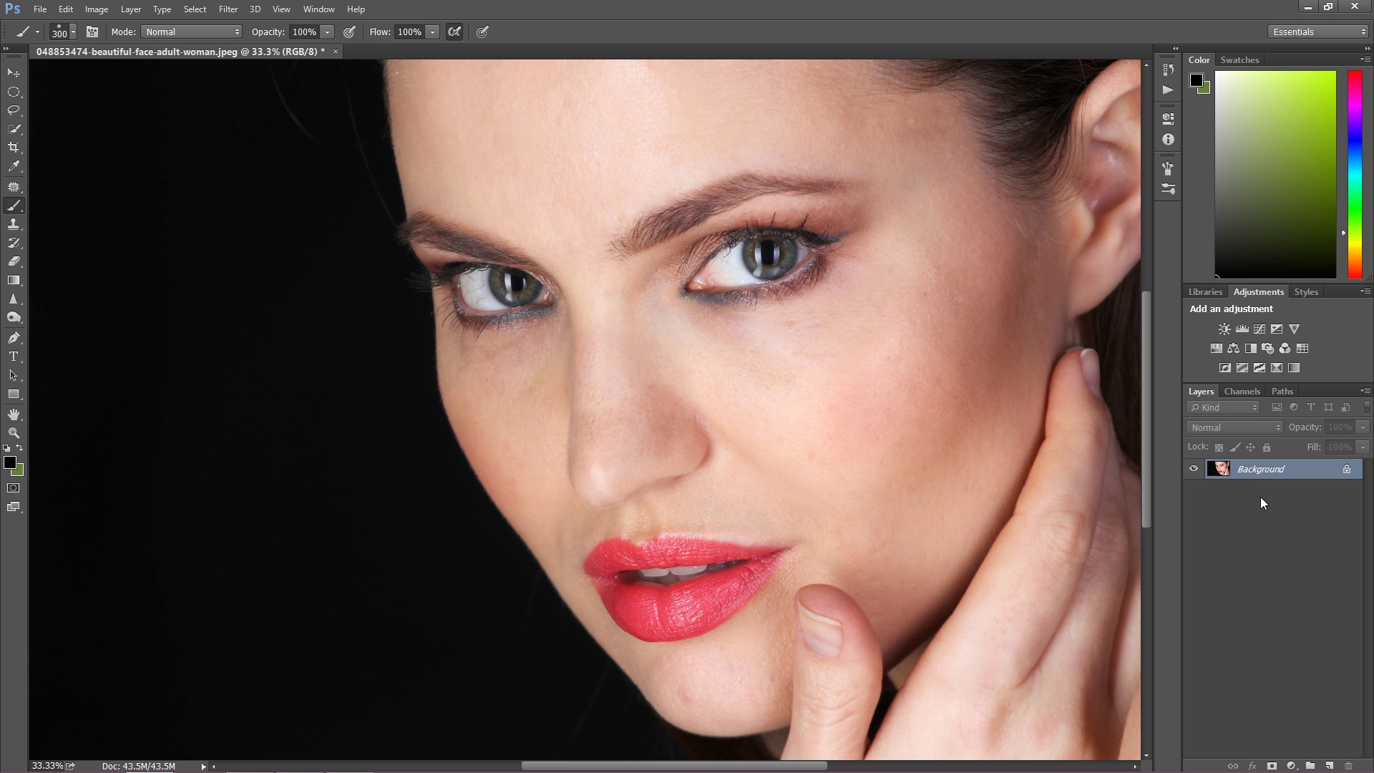
{"action": "key", "text": "ctrl+j"}
{"action": "key", "text": "ctrl+j"}
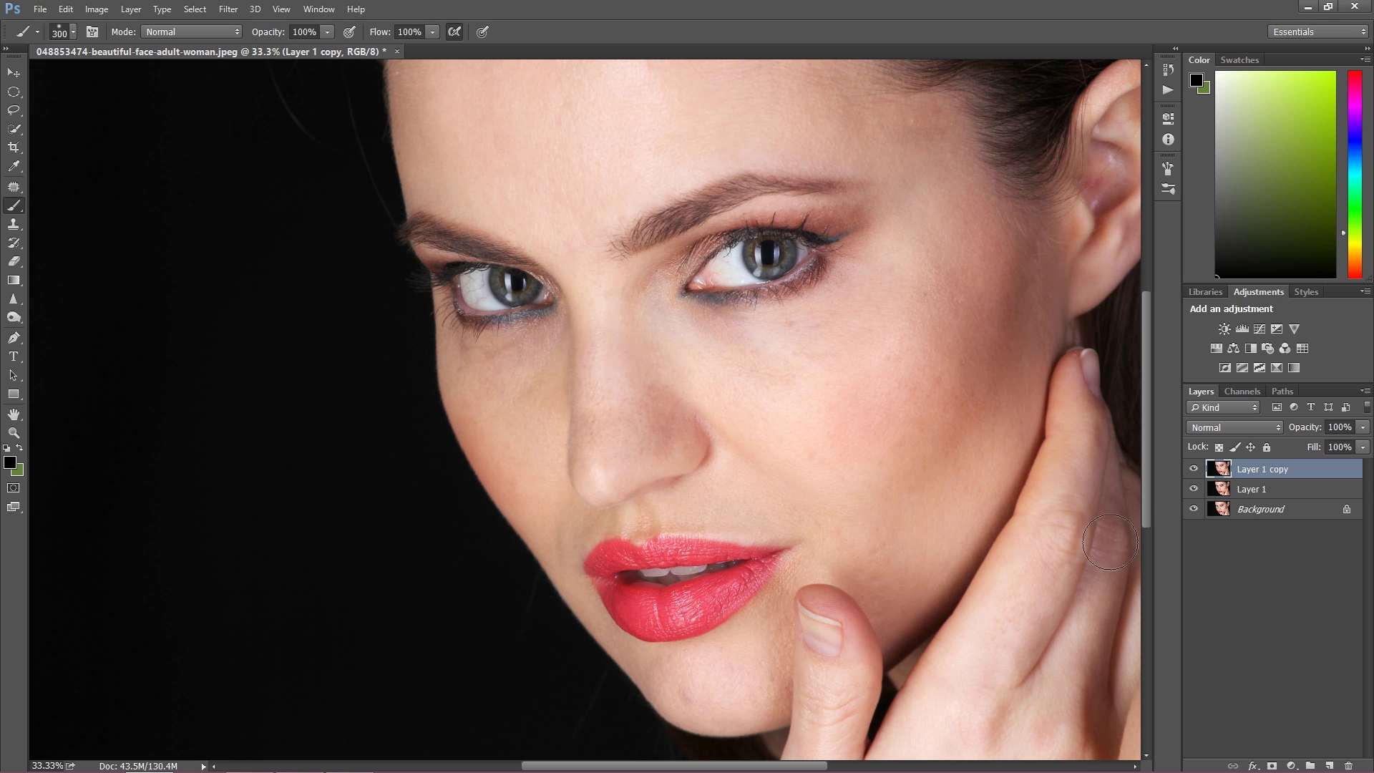
- Rename Layer 1 to 'low frequency' and Layer 1 copy to 'high frequency'
{"action": "double_click", "coordinate": [1249, 489]}
{"action": "type", "text": "low frequency"}
{"action": "key", "text": "Return"}
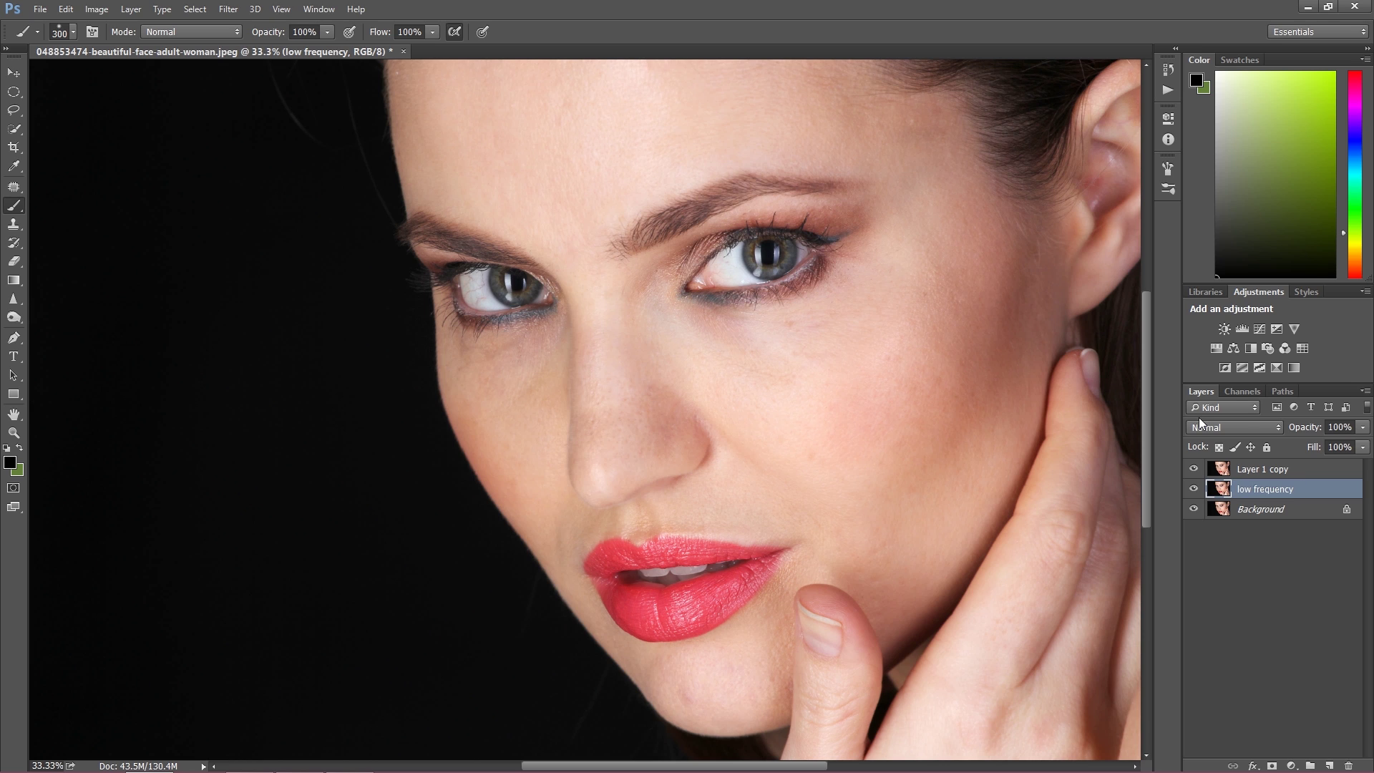
{"action": "double_click", "coordinate": [1270, 470]}
{"action": "left_click", "coordinate": [1272, 470]}
{"action": "key", "text": "BackSpace"}
{"action": "key", "text": "BackSpace"}
{"action": "key", "text": "BackSpace"}
{"action": "key", "text": "BackSpace"}
{"action": "key", "text": "BackSpace"}
{"action": "key", "text": "BackSpace"}
{"action": "key", "text": "BackSpace"}
{"action": "key", "text": "BackSpace"}
{"action": "key", "text": "BackSpace"}
{"action": "key", "text": "BackSpace"}
{"action": "key", "text": "BackSpace"}
{"action": "key", "text": "BackSpace"}
{"action": "type", "text": "hig"}
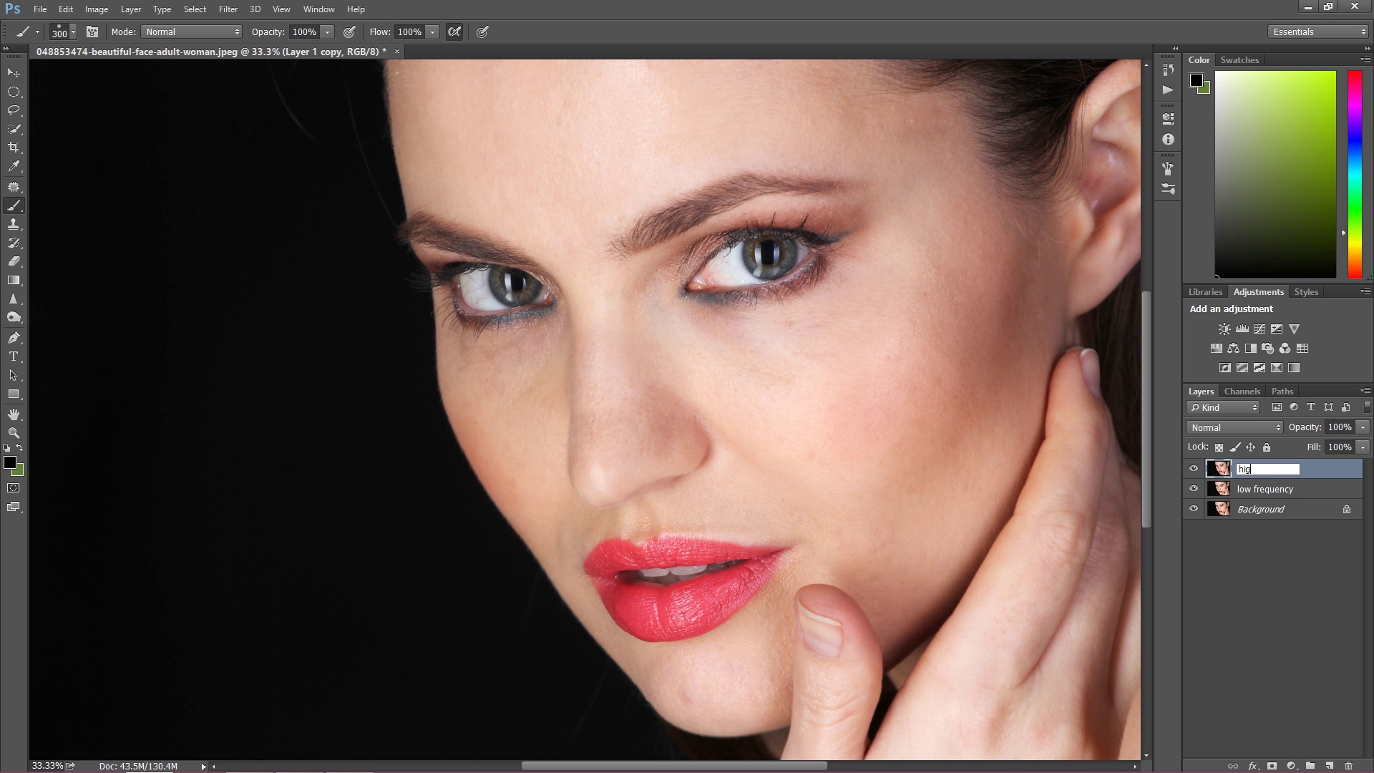
{"action": "type", "text": "h frequency"}
{"action": "key", "text": "Return"}
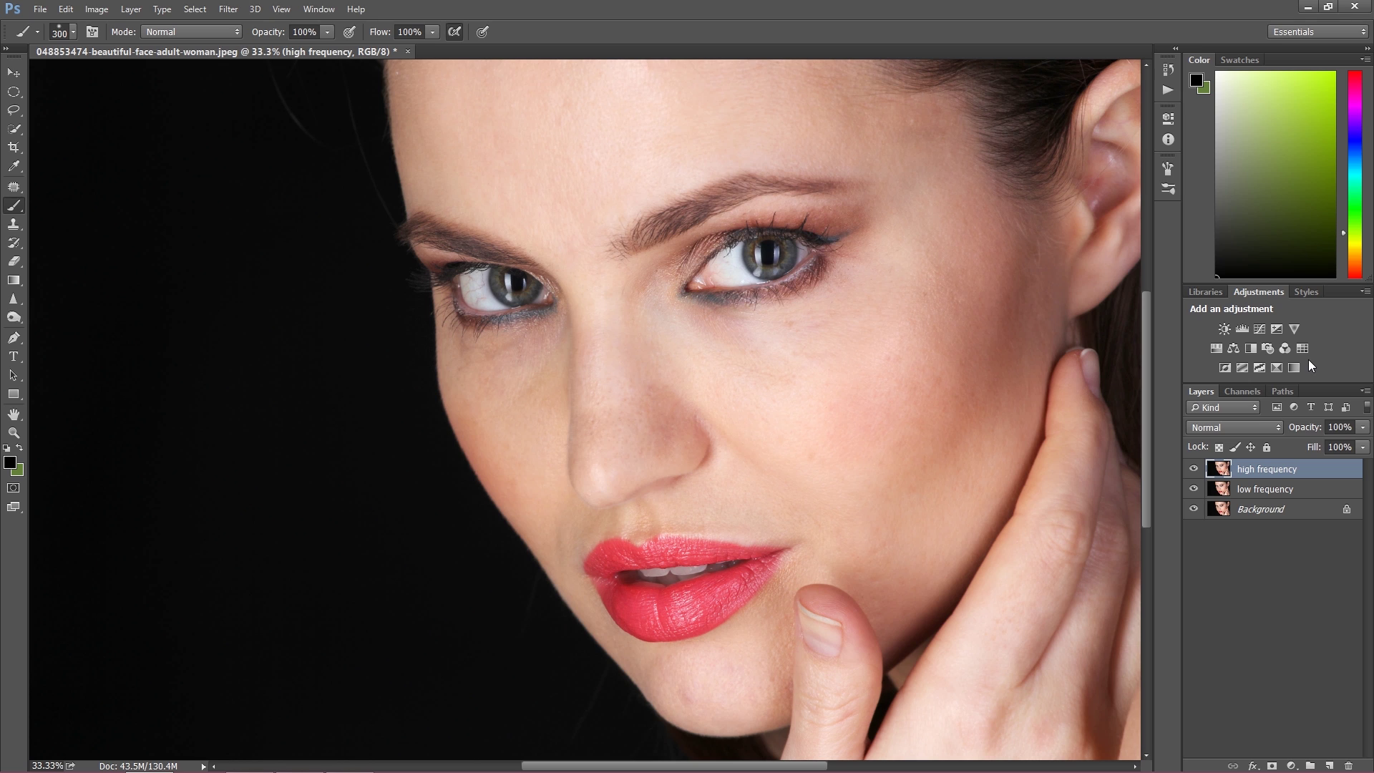
- Hide 'high frequency' and give 'low frequency' a 19.6-pixel Gaussian Blur
{"action": "left_click", "coordinate": [1252, 490]}
{"action": "left_click", "coordinate": [1193, 469]}
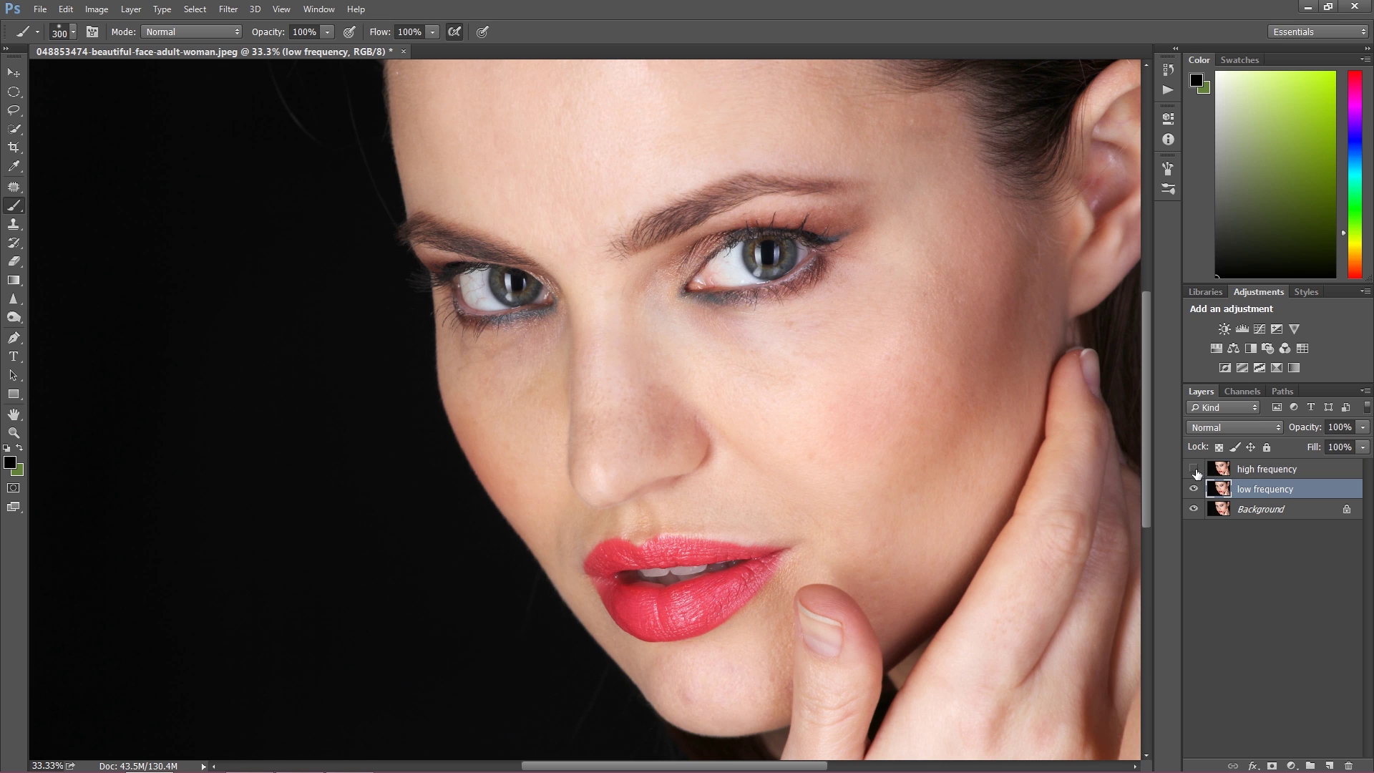
{"action": "left_click", "coordinate": [231, 14]}
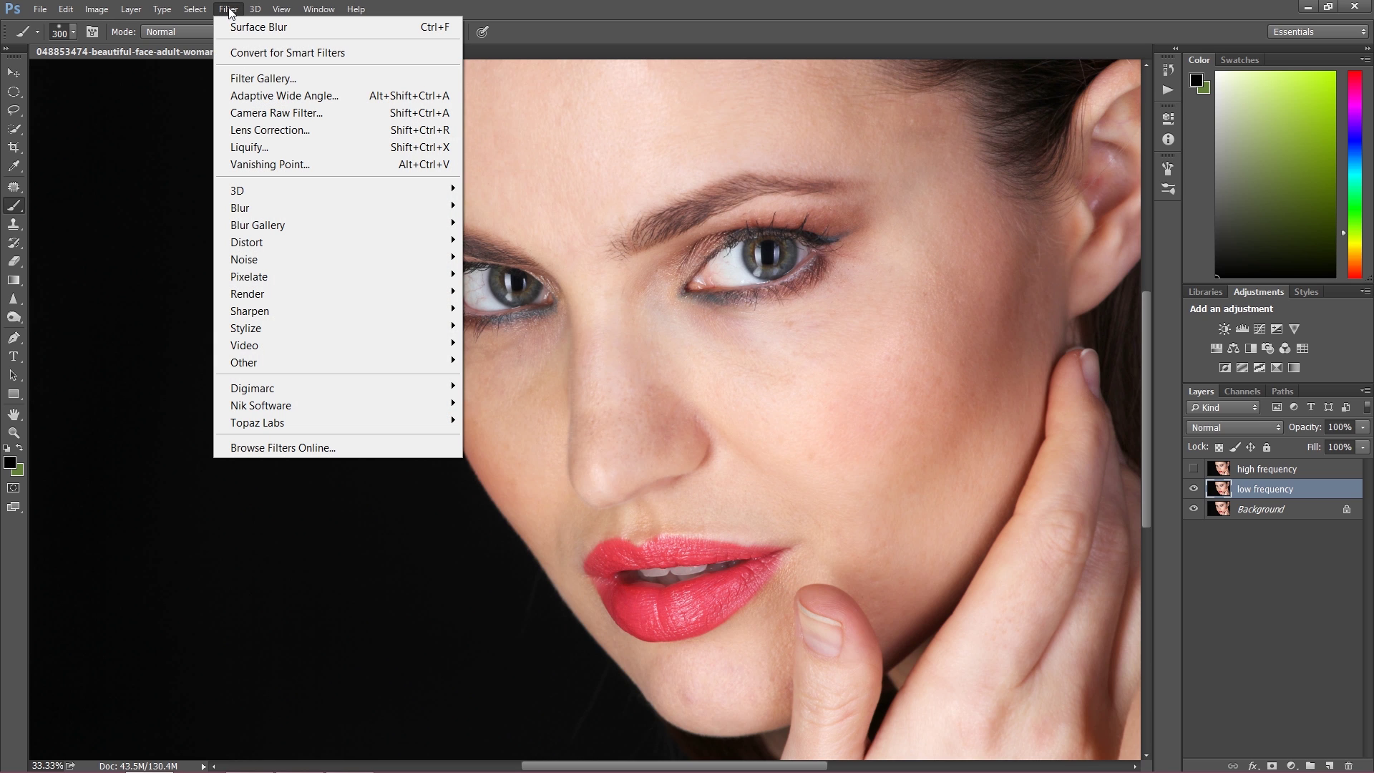
{"action": "mouse_move", "coordinate": [307, 205]}
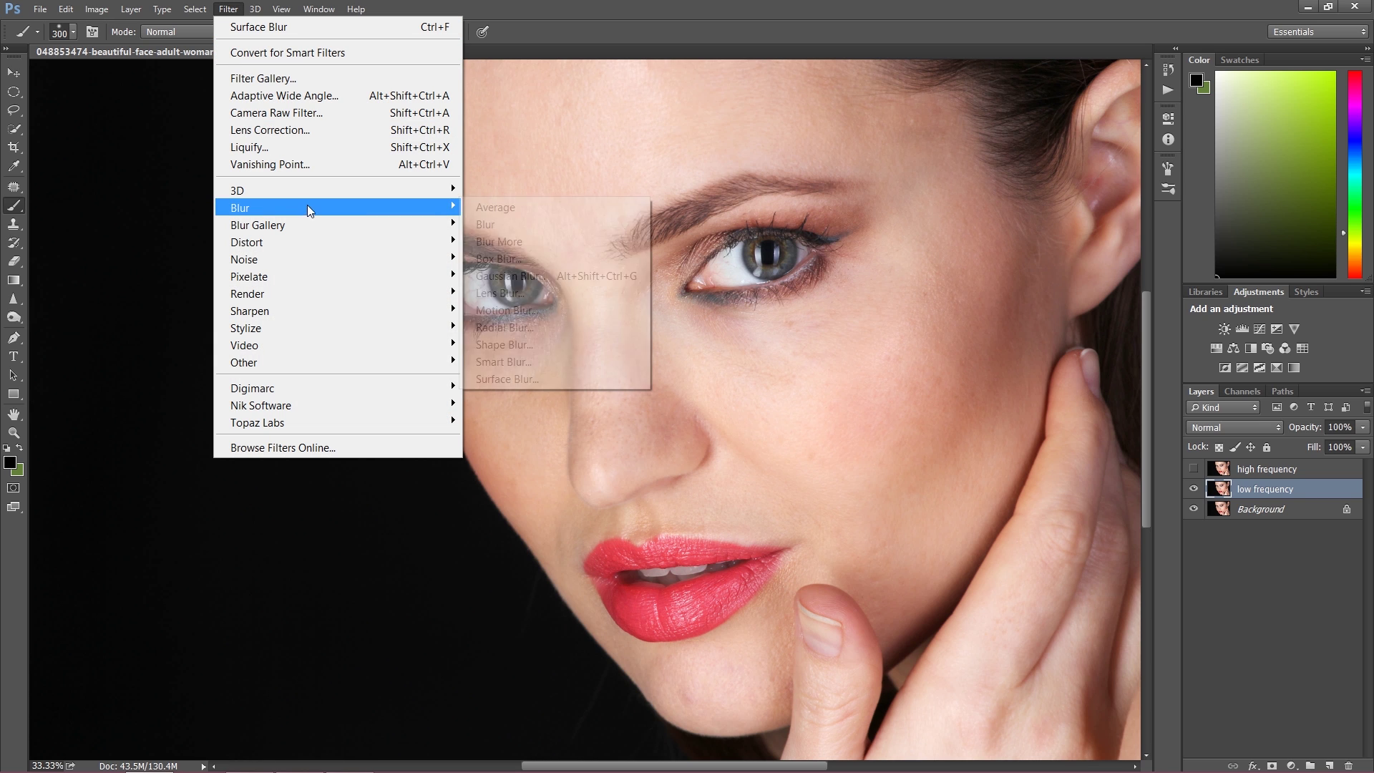
{"action": "left_click", "coordinate": [502, 277]}
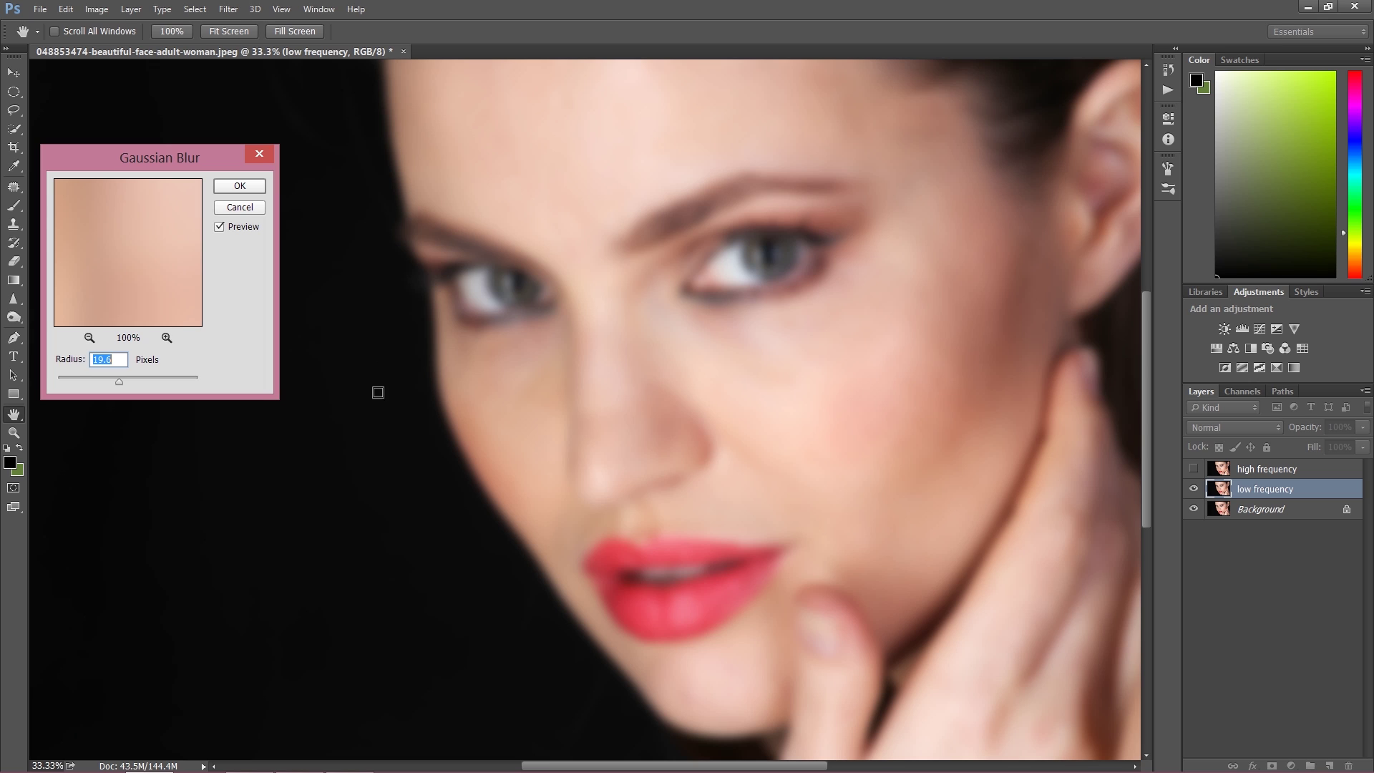
{"action": "left_click", "coordinate": [84, 379]}
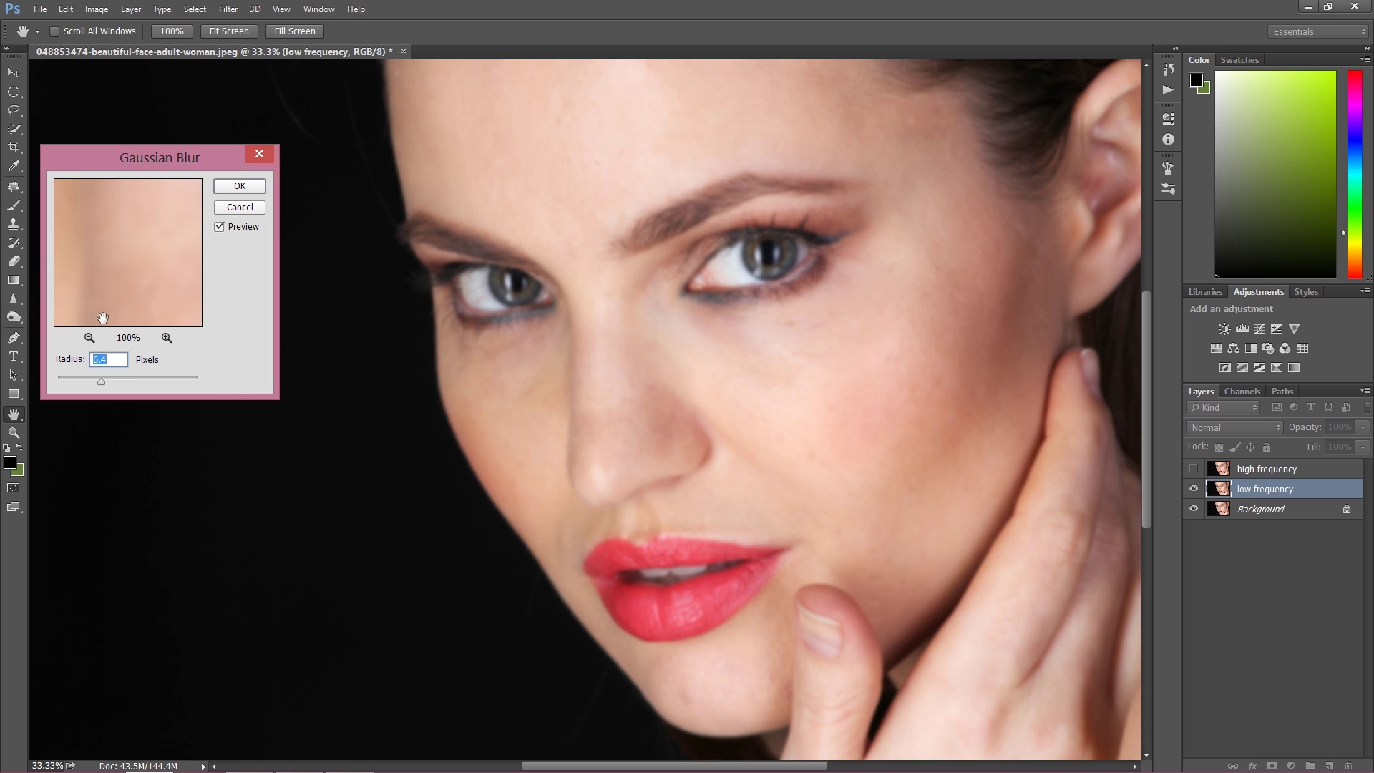
{"action": "left_click_drag", "start_coordinate": [109, 377], "coordinate": [118, 380]}
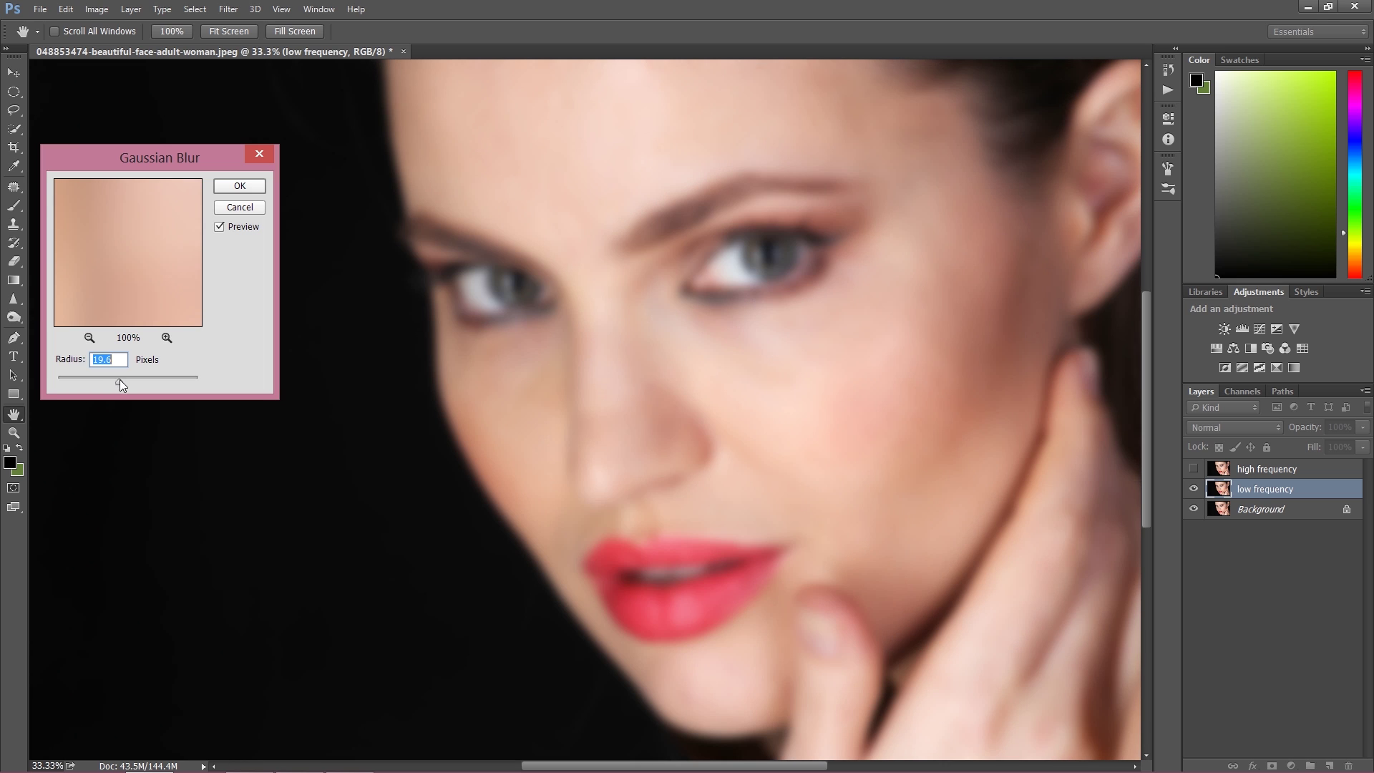
{"action": "left_click", "coordinate": [239, 185]}
{"action": "key", "text": "b"}
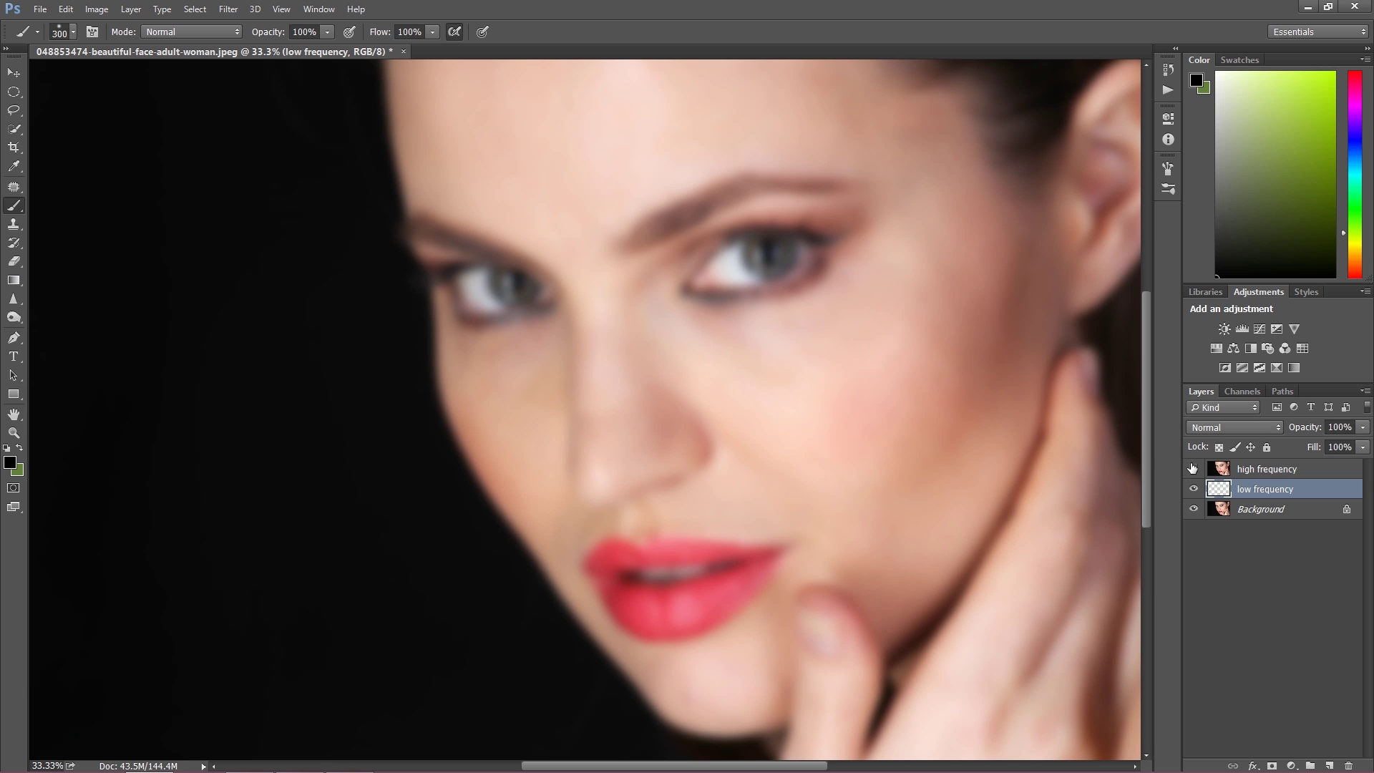
- Apply Image to 'high frequency', subtracting 'low frequency' at Scale 2, Offset 128
{"action": "left_click", "coordinate": [1193, 469]}
{"action": "left_click", "coordinate": [1240, 472]}
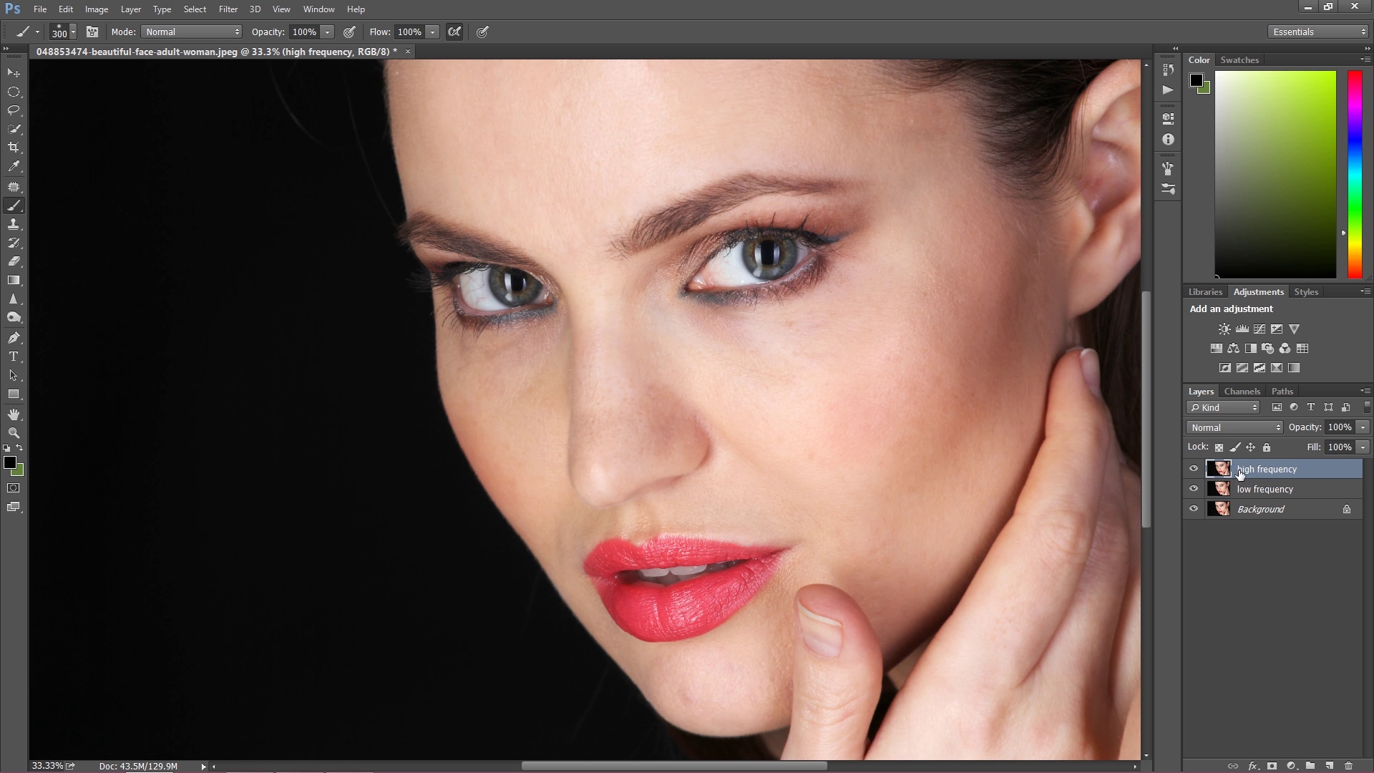
{"action": "left_click", "coordinate": [98, 10]}
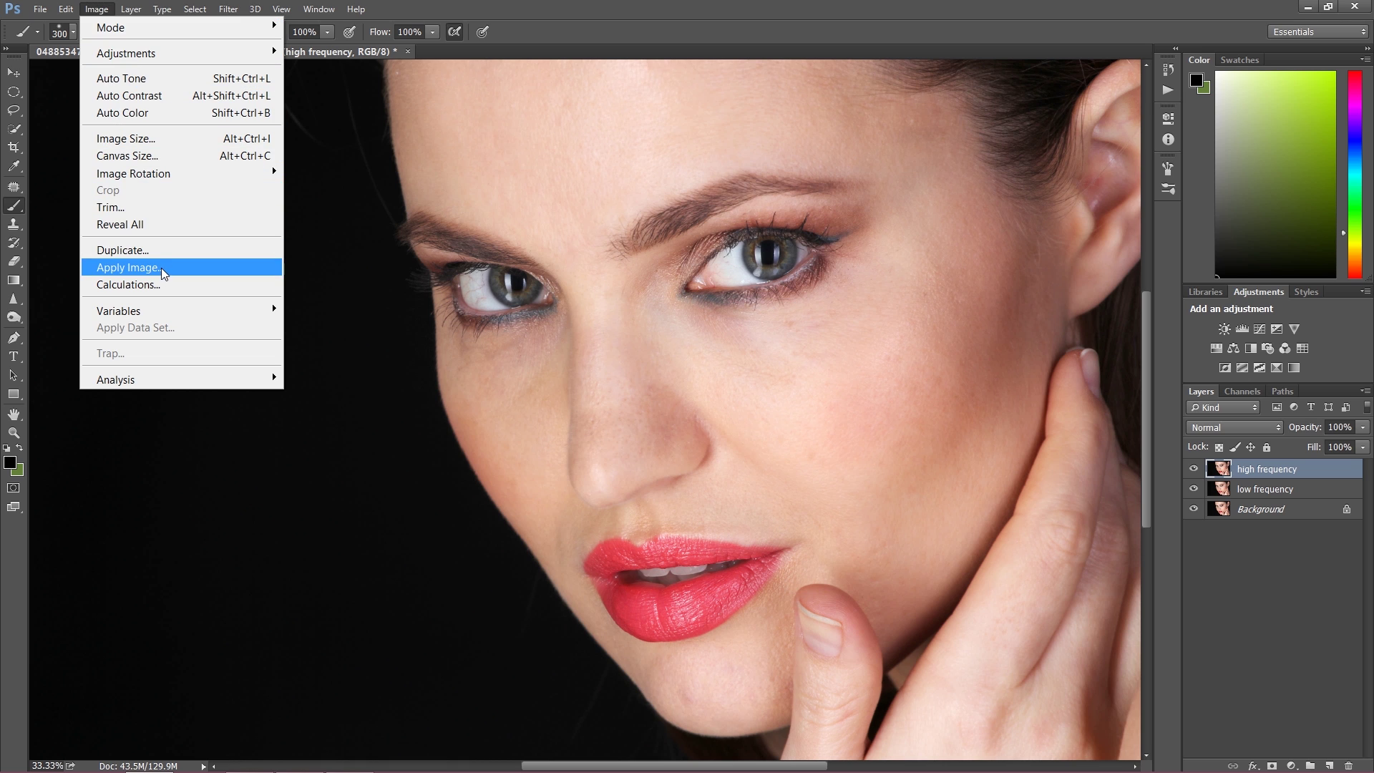
{"action": "left_click", "coordinate": [161, 269]}
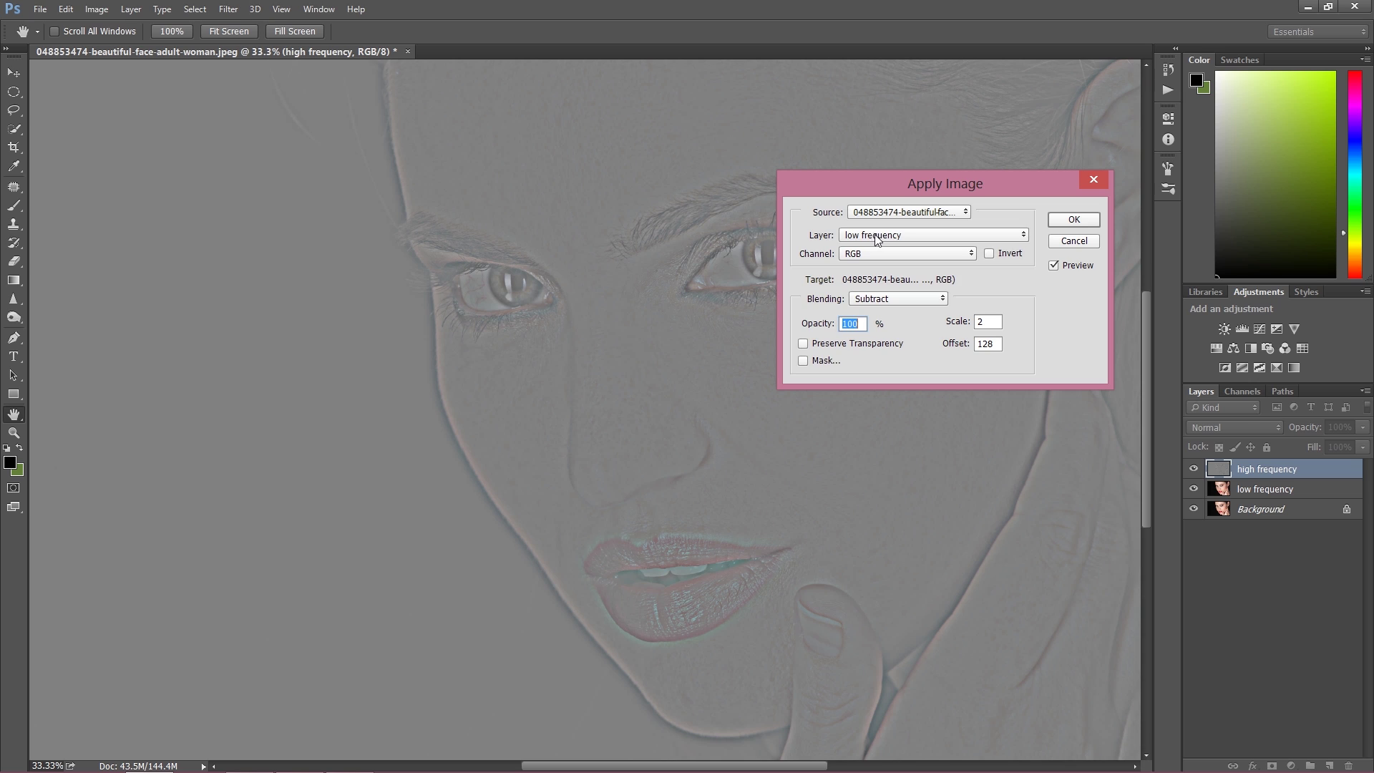
{"action": "left_click", "coordinate": [876, 239]}
{"action": "left_click", "coordinate": [880, 242]}
{"action": "left_click", "coordinate": [881, 301]}
{"action": "left_click", "coordinate": [881, 300]}
{"action": "left_click", "coordinate": [1093, 222]}
{"action": "key", "text": "b"}
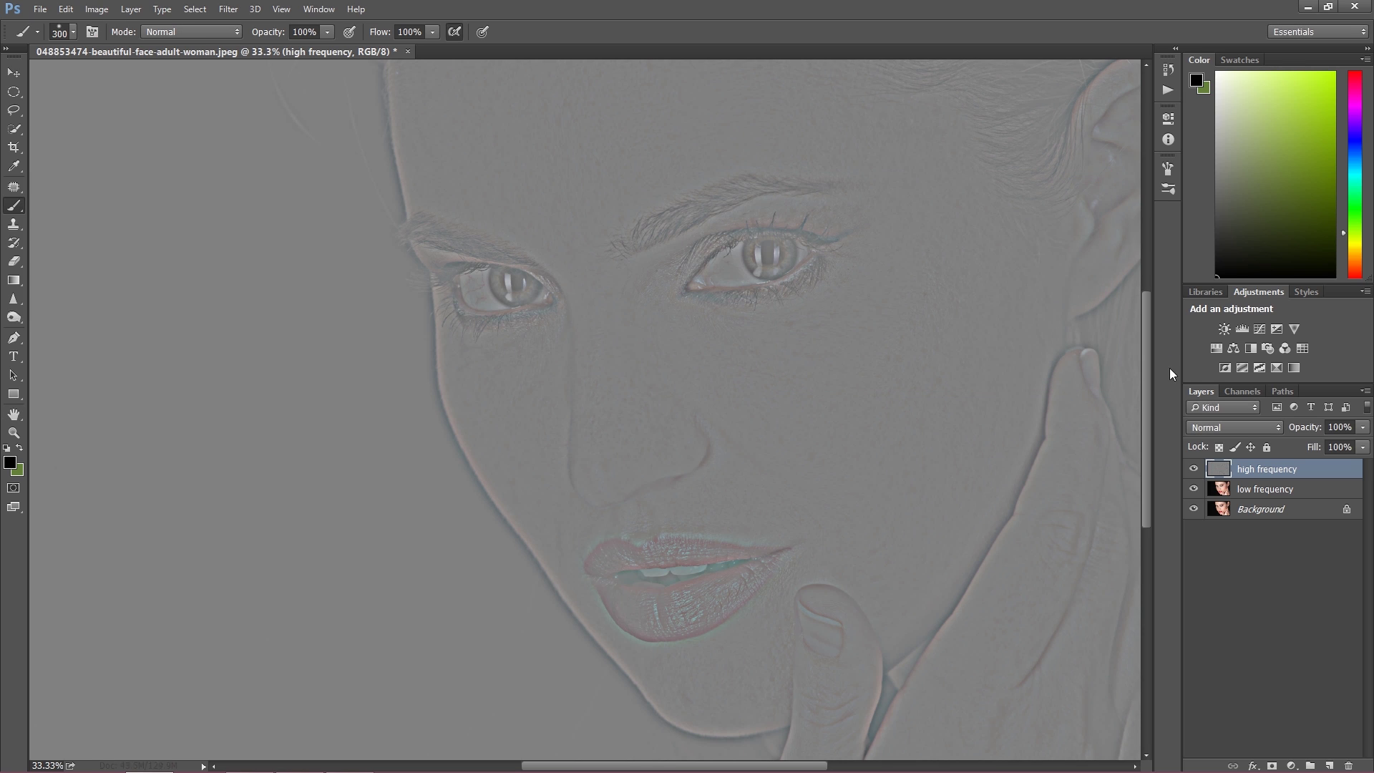
{"action": "left_click", "coordinate": [1238, 488], "text": "ctrl"}
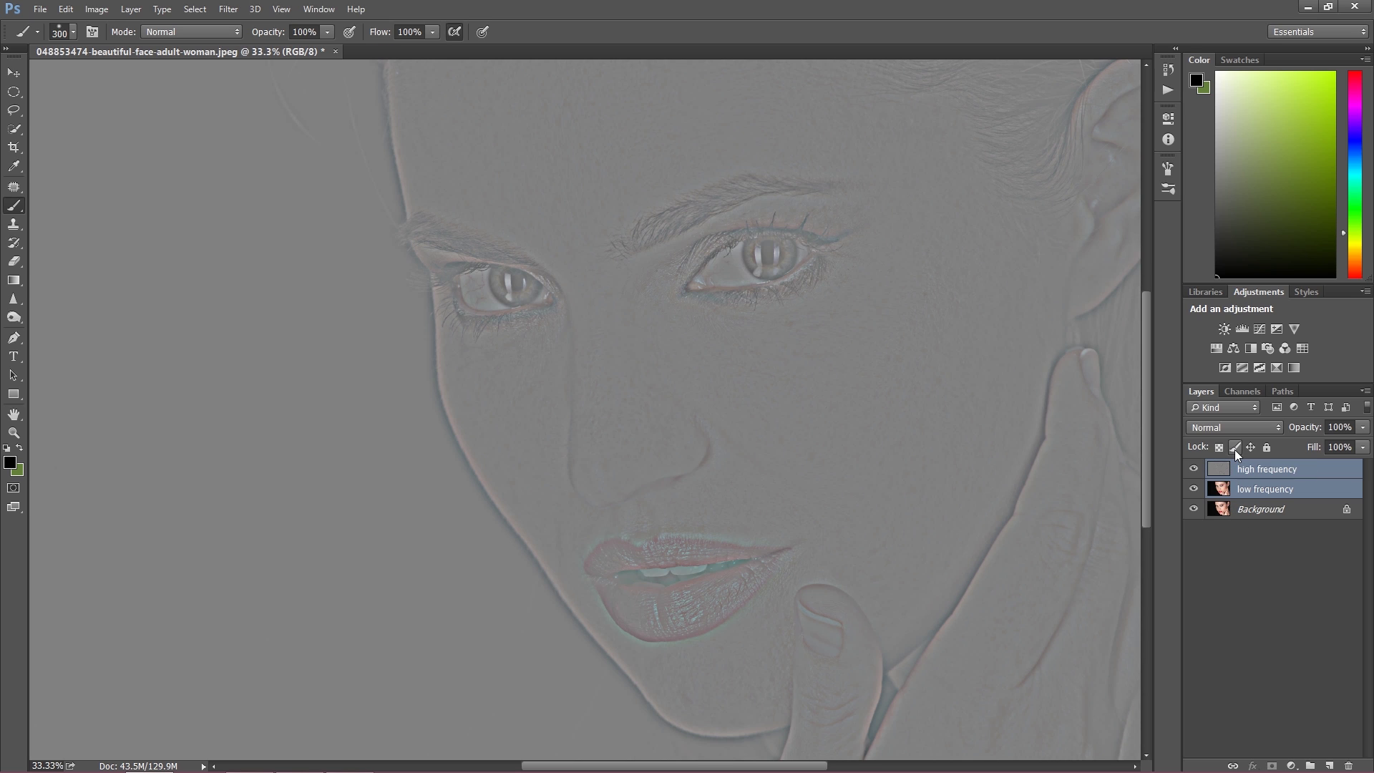
- Group both frequency layers and name the group 'Tones'
{"action": "key", "text": "ctrl+g"}
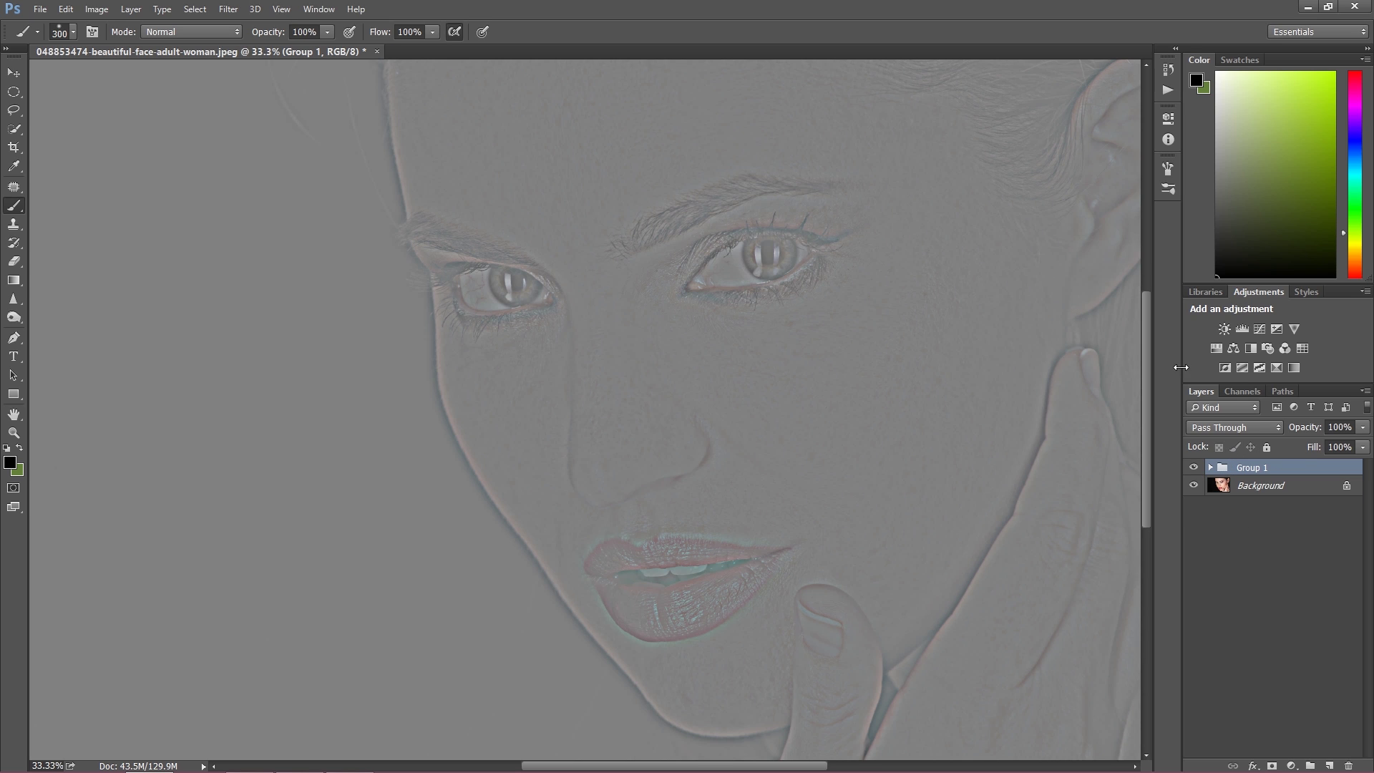
{"action": "double_click", "coordinate": [1249, 469]}
{"action": "key", "text": "BackSpace"}
{"action": "key", "text": "BackSpace"}
{"action": "key", "text": "BackSpace"}
{"action": "key", "text": "BackSpace"}
{"action": "type", "text": "Tones"}
{"action": "key", "text": "Return"}
- Expand the Tones group and select the 'high frequency' layer
{"action": "left_click", "coordinate": [1221, 486]}
{"action": "left_click", "coordinate": [1222, 470]}
{"action": "left_click", "coordinate": [1210, 468]}
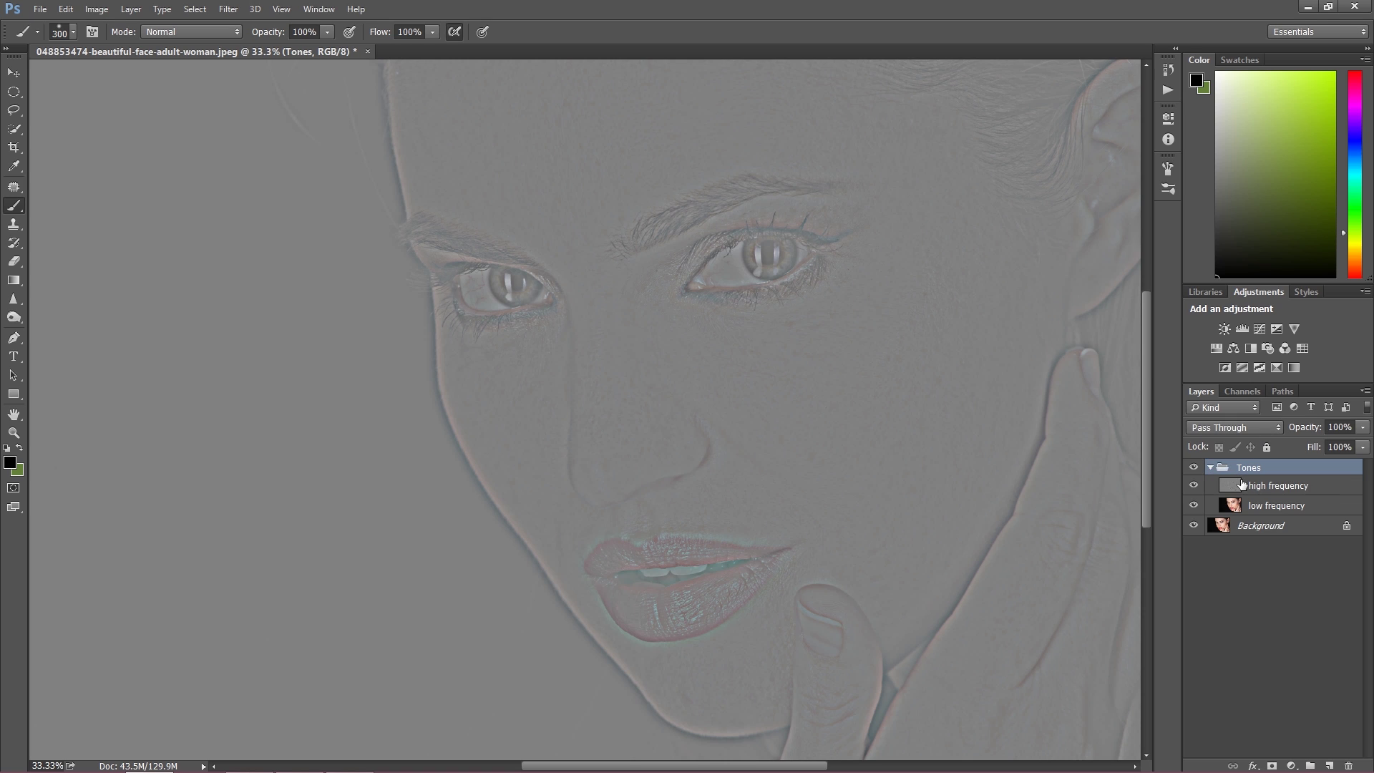
{"action": "left_click", "coordinate": [1255, 486]}
{"action": "left_click", "coordinate": [1229, 427]}
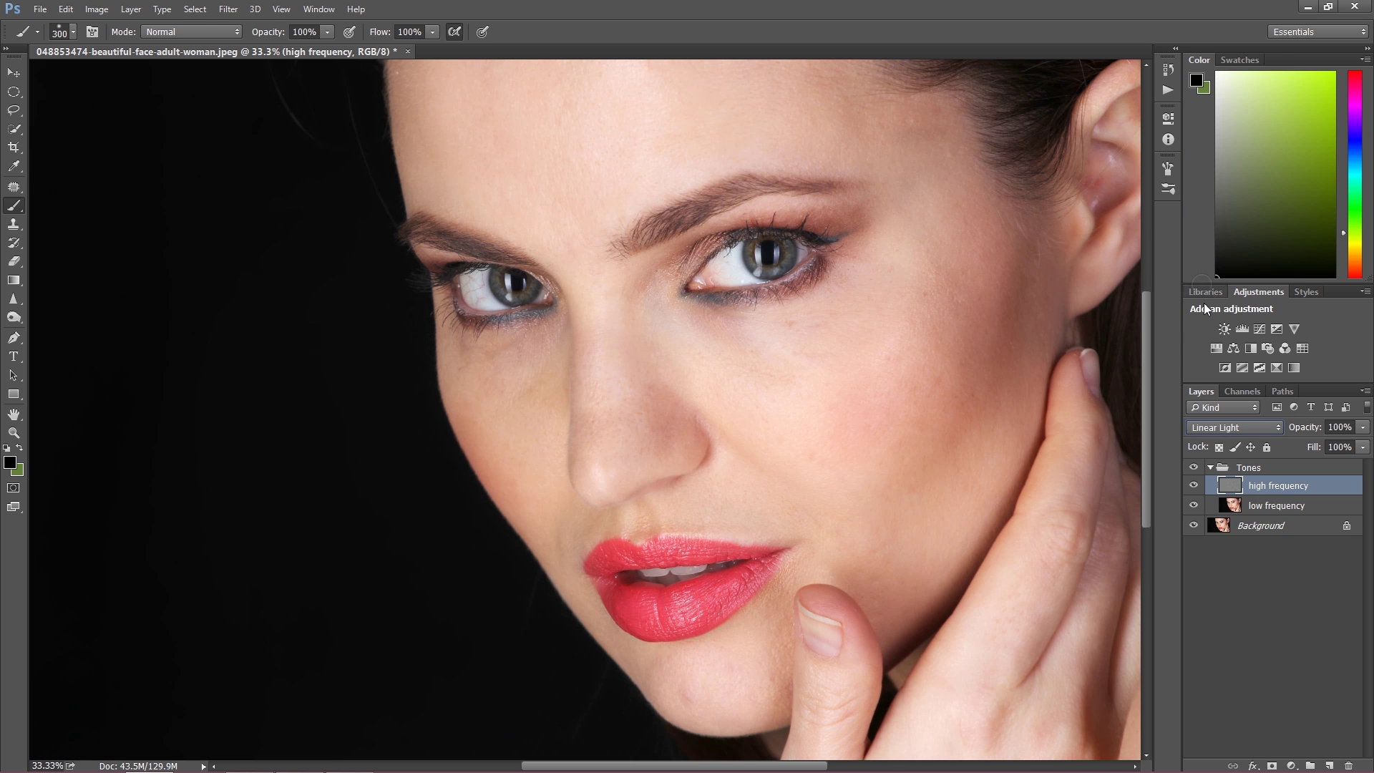
- Set 'high frequency' to Linear Light and toggle the Tones group to compare
{"action": "left_click", "coordinate": [1209, 285]}
{"action": "left_click", "coordinate": [1194, 468]}
{"action": "left_click", "coordinate": [1194, 467]}
- Select the 'low frequency' layer and duplicate it
{"action": "left_click", "coordinate": [1256, 506]}
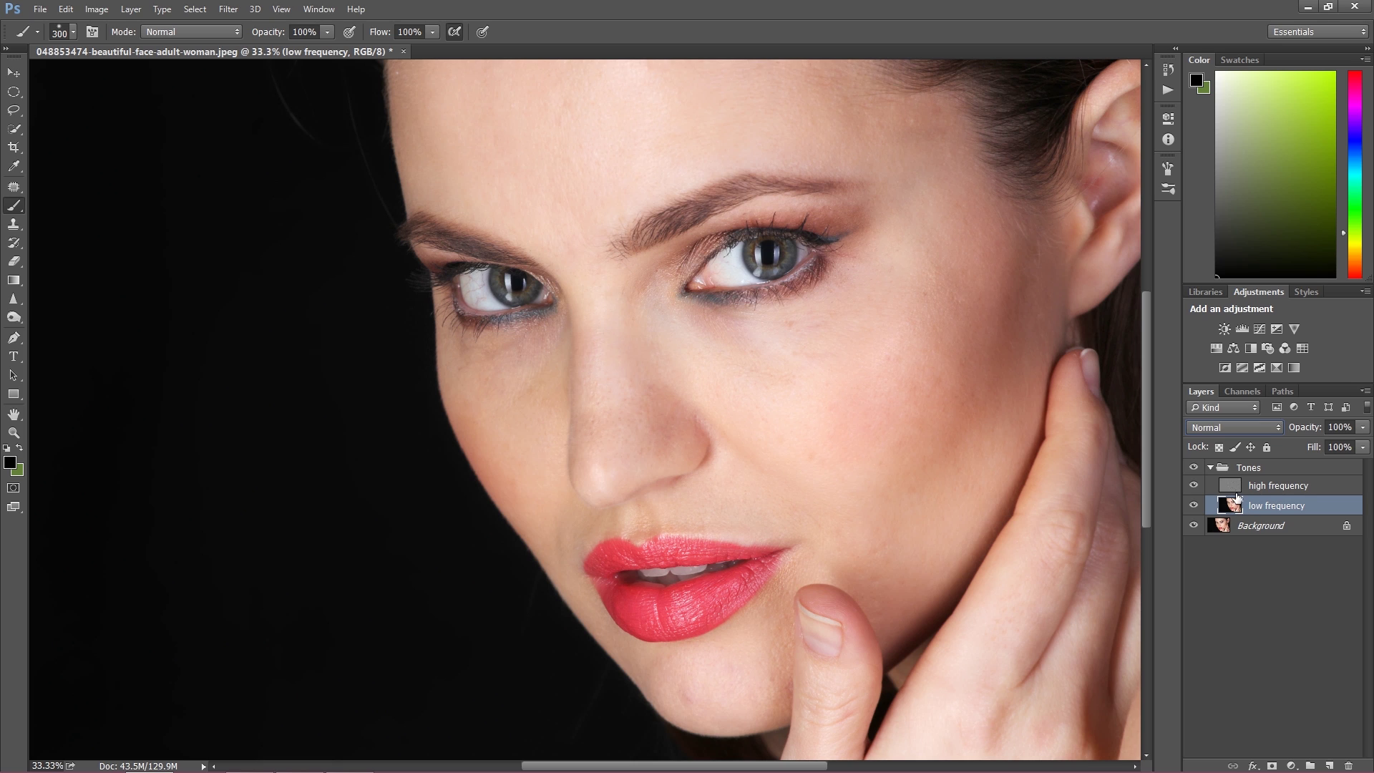
{"action": "left_click", "coordinate": [1237, 489]}
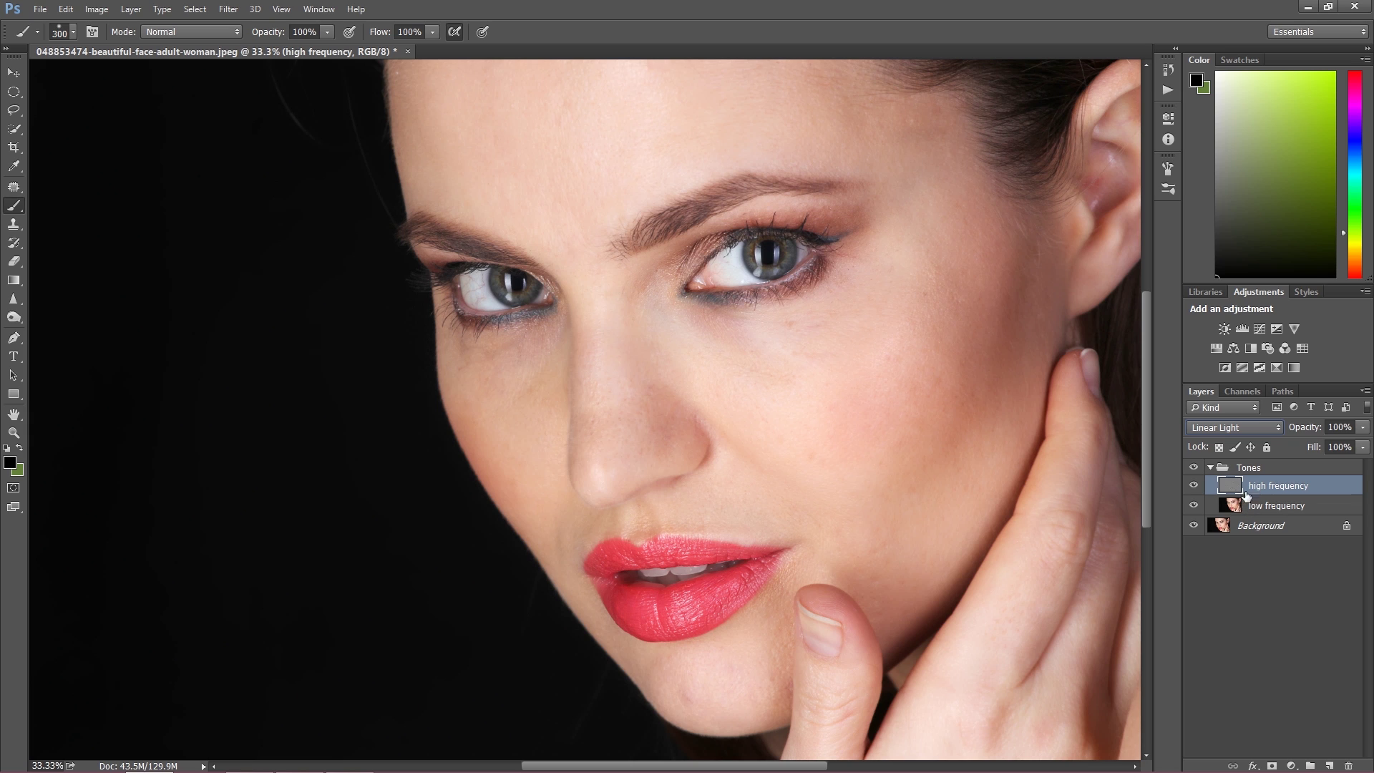
{"action": "left_click", "coordinate": [1242, 508]}
{"action": "left_click", "coordinate": [1239, 489]}
{"action": "left_click", "coordinate": [1246, 510]}
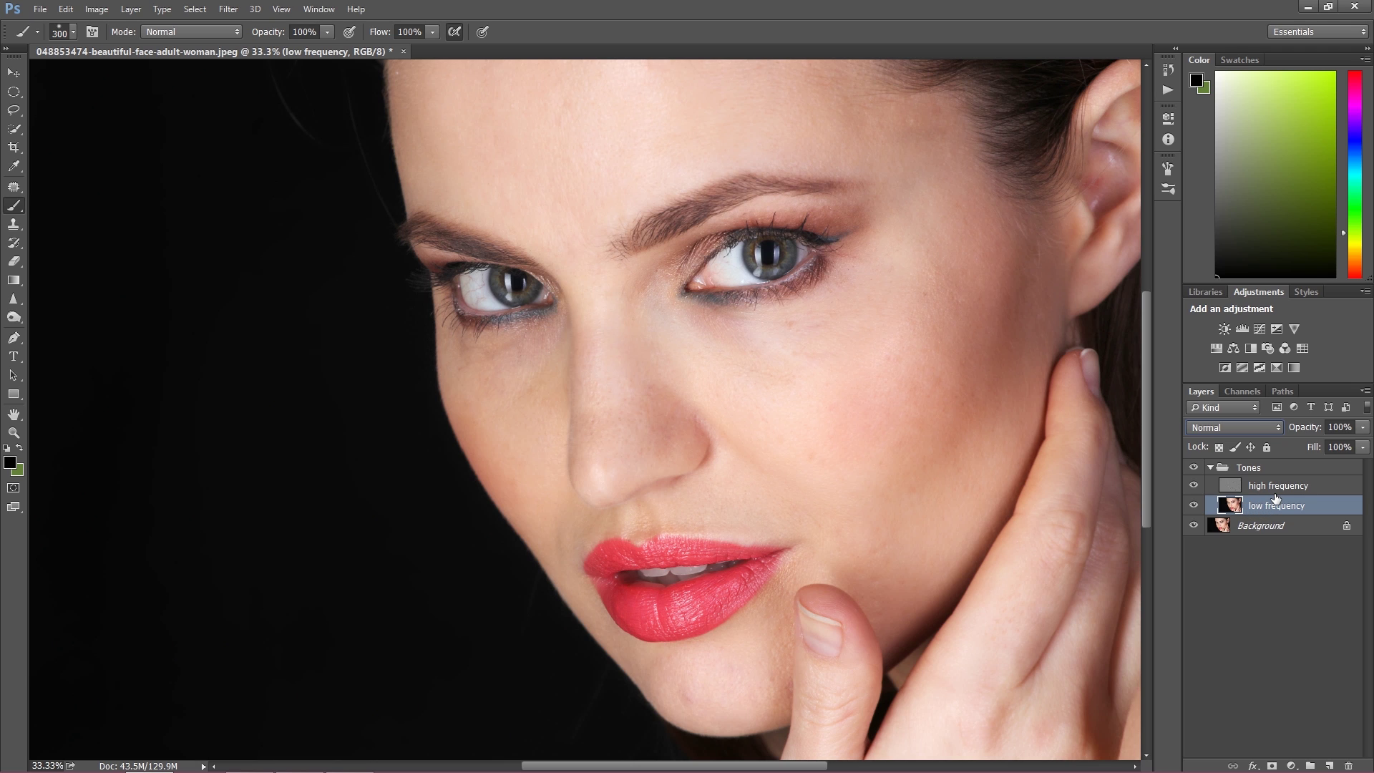
{"action": "key", "text": "ctrl+j"}
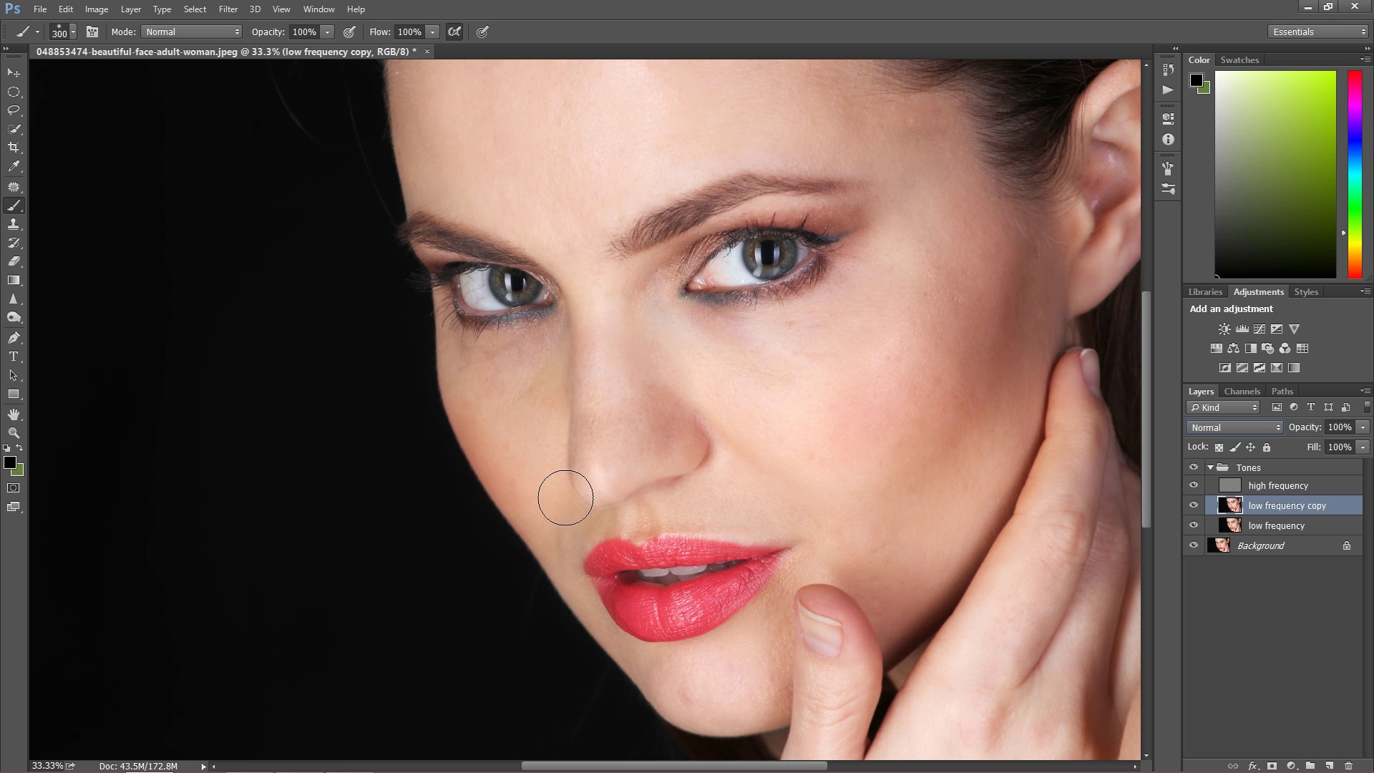
- Bring up the Filter > Blur submenu
{"action": "left_click", "coordinate": [229, 10]}
{"action": "mouse_move", "coordinate": [333, 208]}
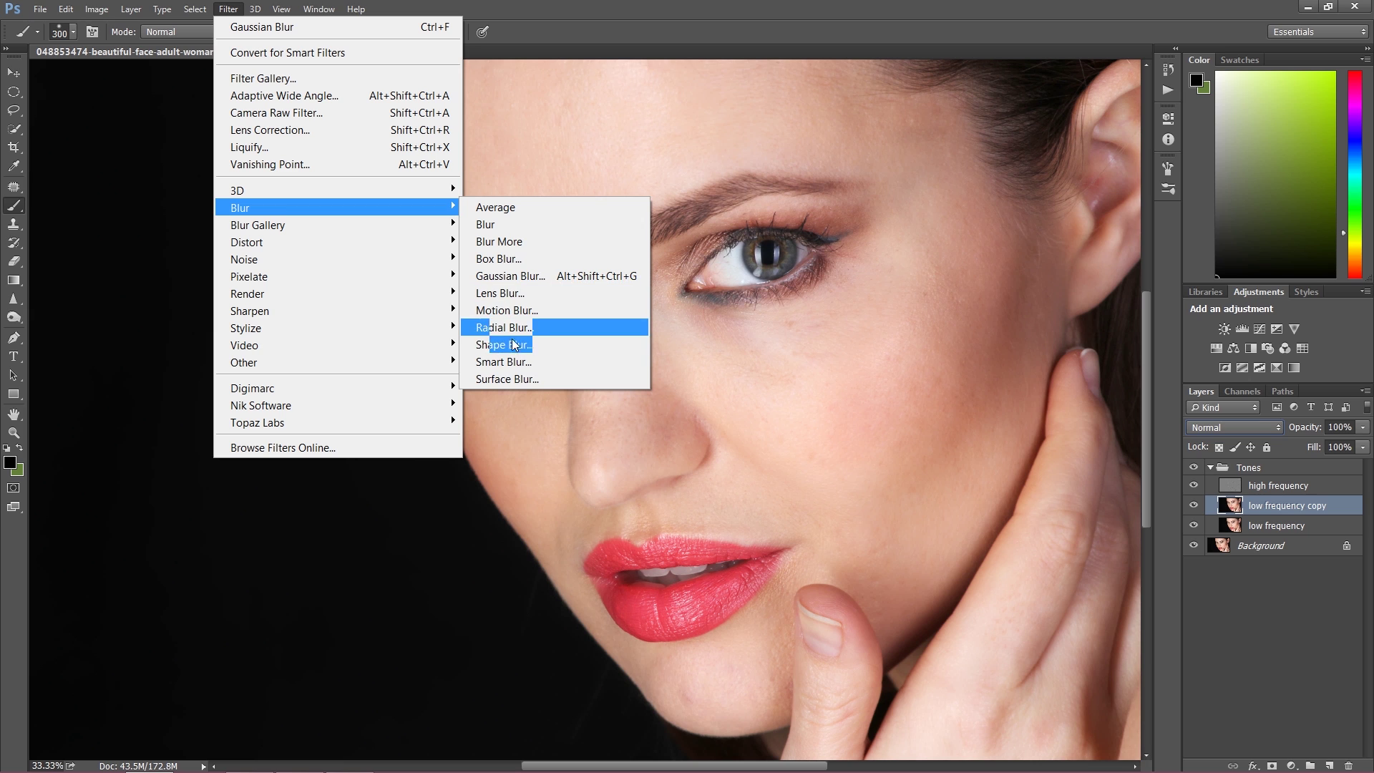
- Apply Surface Blur with a 51-pixel radius and adjusted threshold to 'low frequency copy'
{"action": "left_click", "coordinate": [513, 380]}
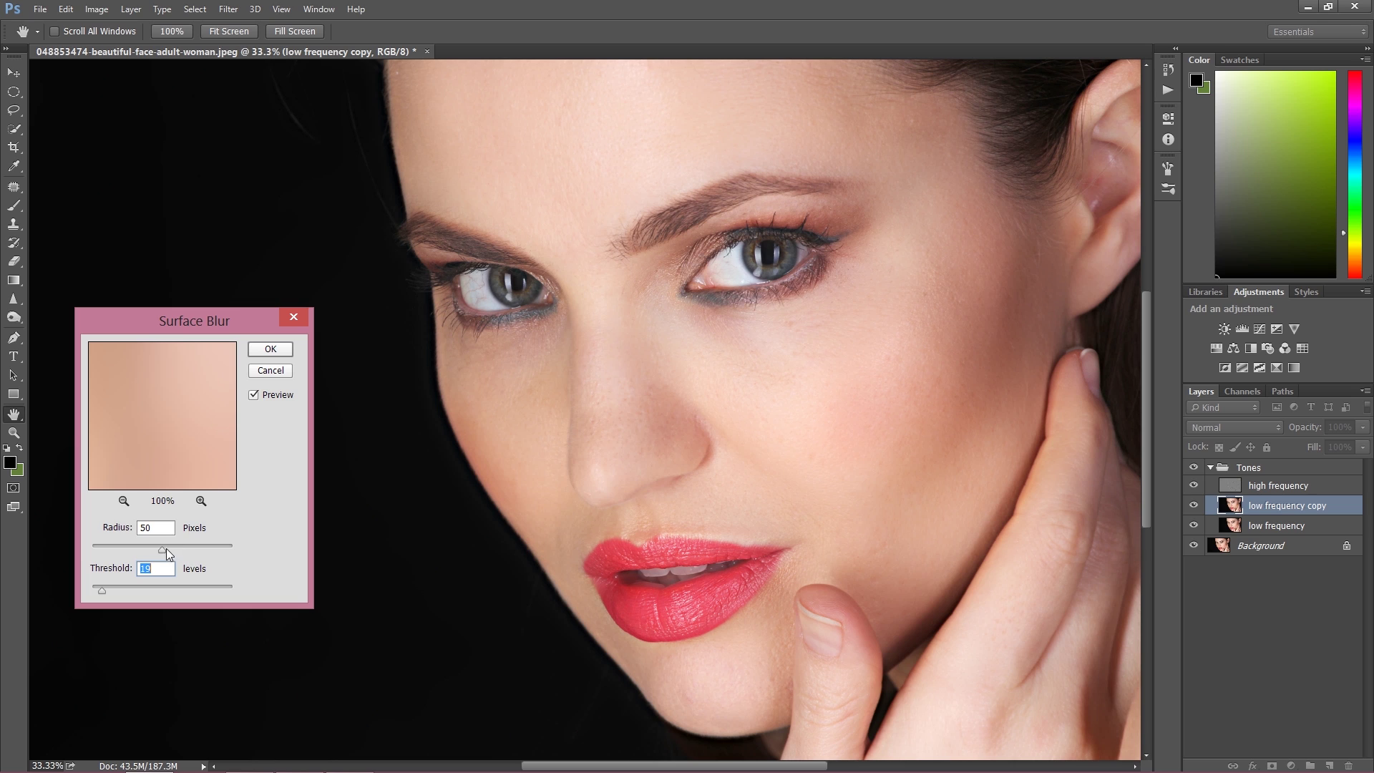
{"action": "left_click", "coordinate": [202, 547]}
{"action": "left_click", "coordinate": [110, 545]}
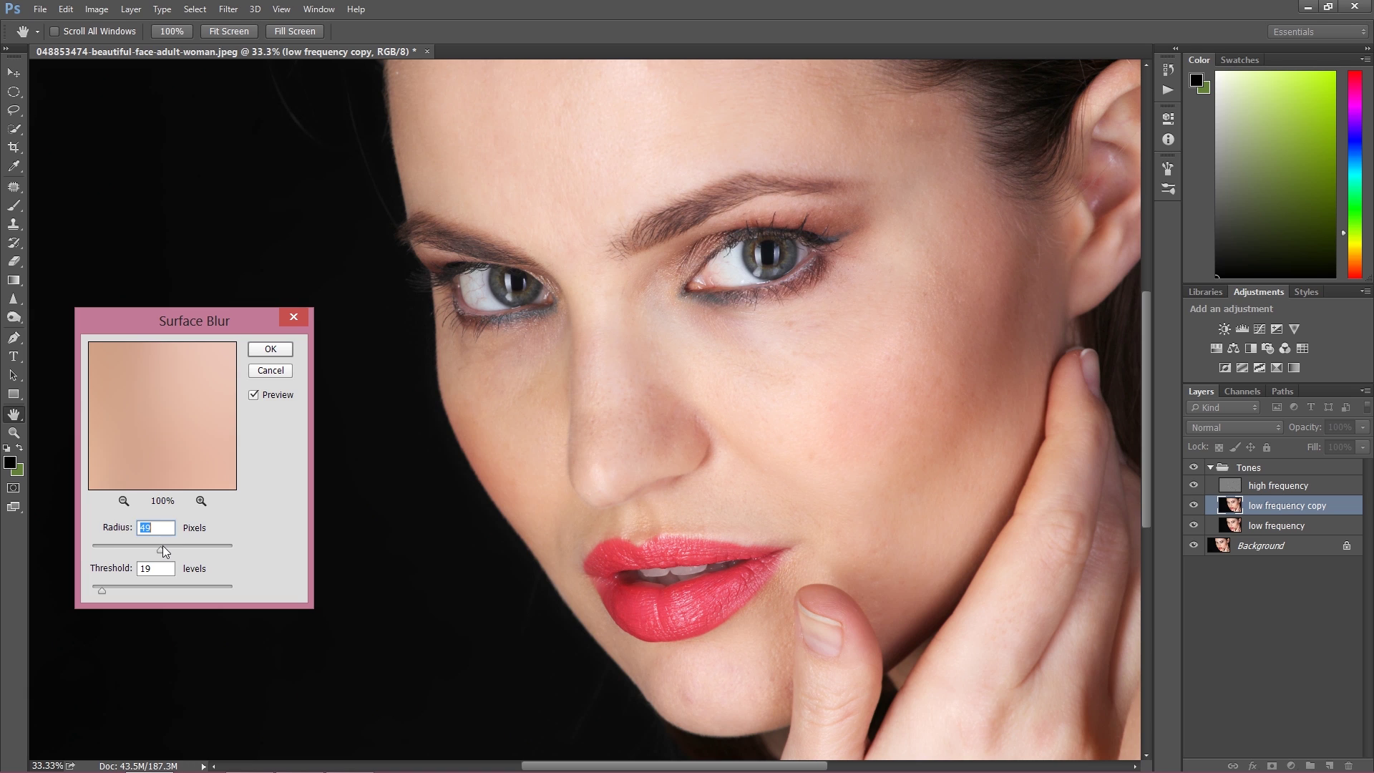
{"action": "left_click_drag", "start_coordinate": [163, 547], "coordinate": [165, 548]}
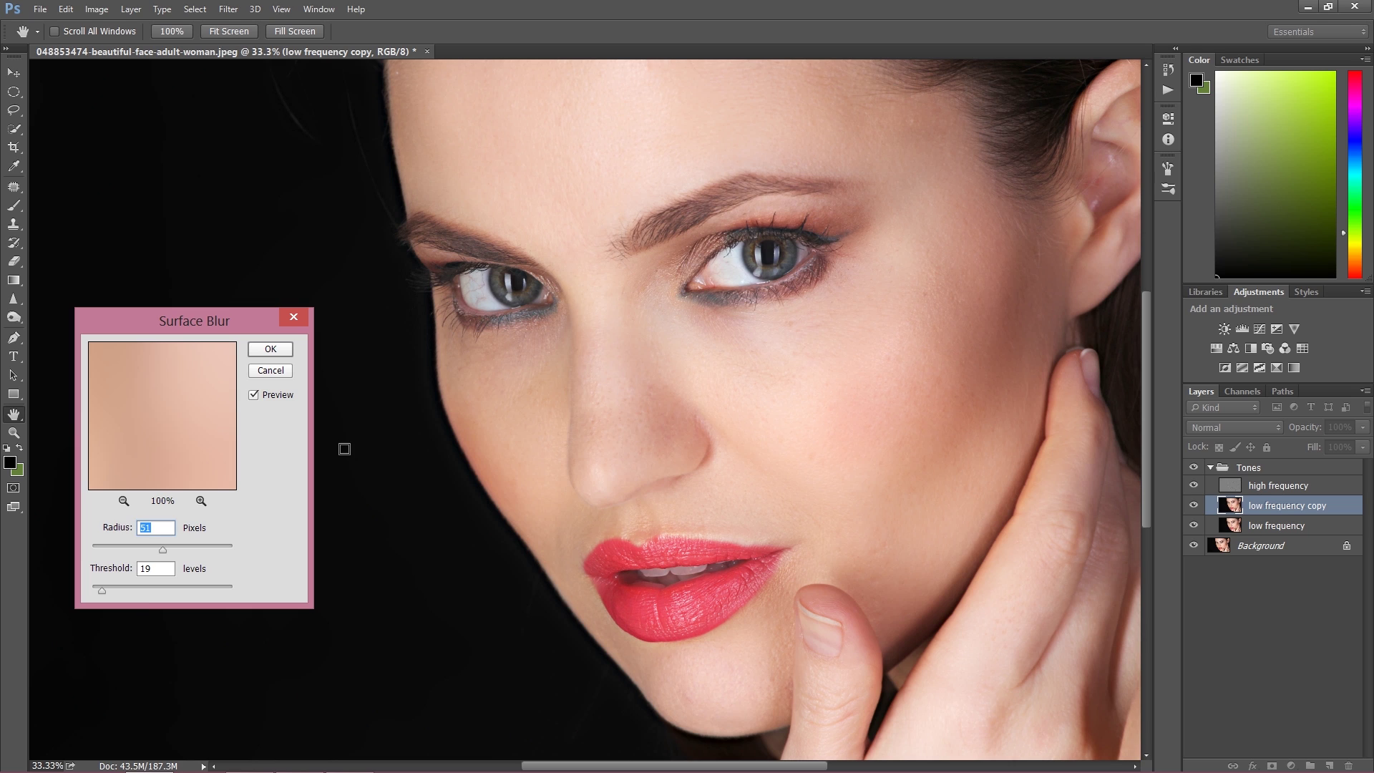
{"action": "left_click", "coordinate": [145, 589]}
{"action": "left_click", "coordinate": [271, 350]}
{"action": "key", "text": "b"}
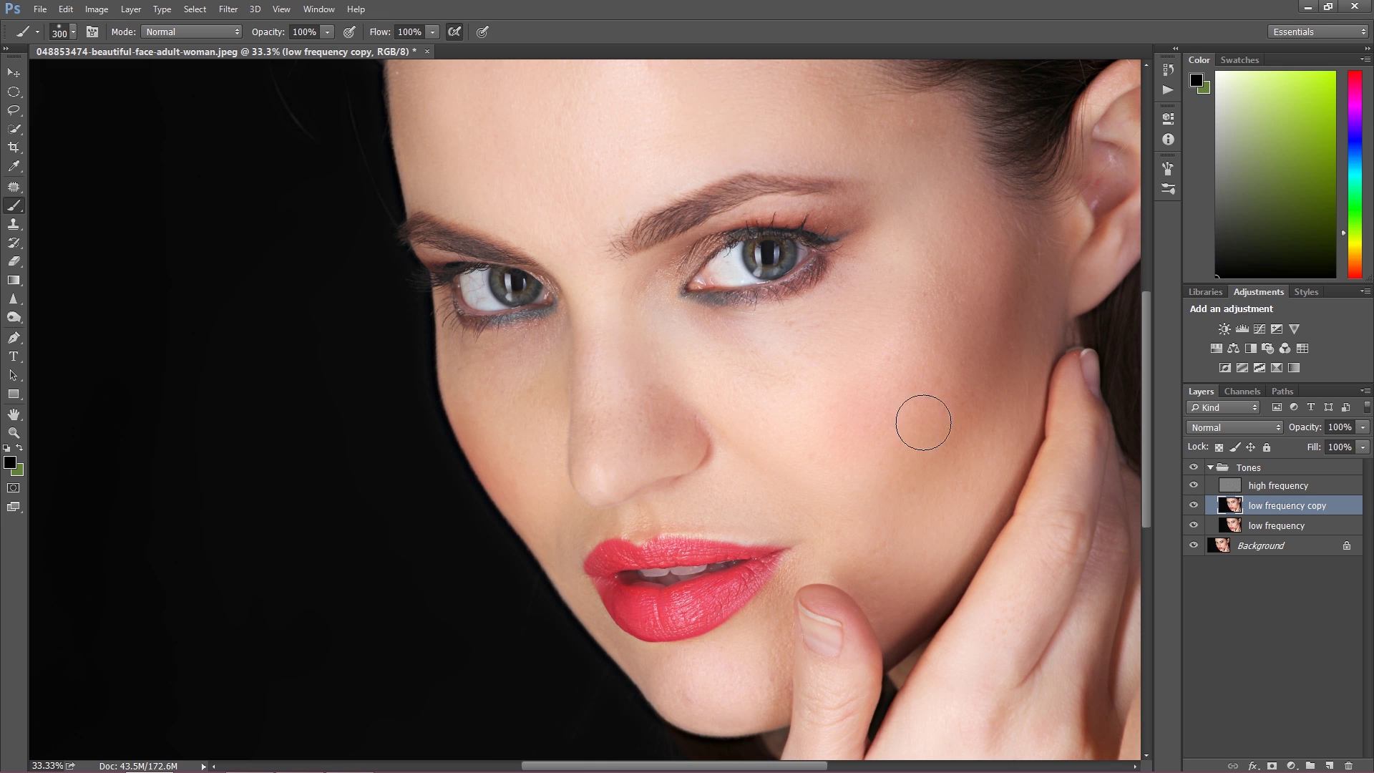
- Compare the Tones group on and off, then add a layer mask to 'low frequency copy'
{"action": "left_click", "coordinate": [1194, 468]}
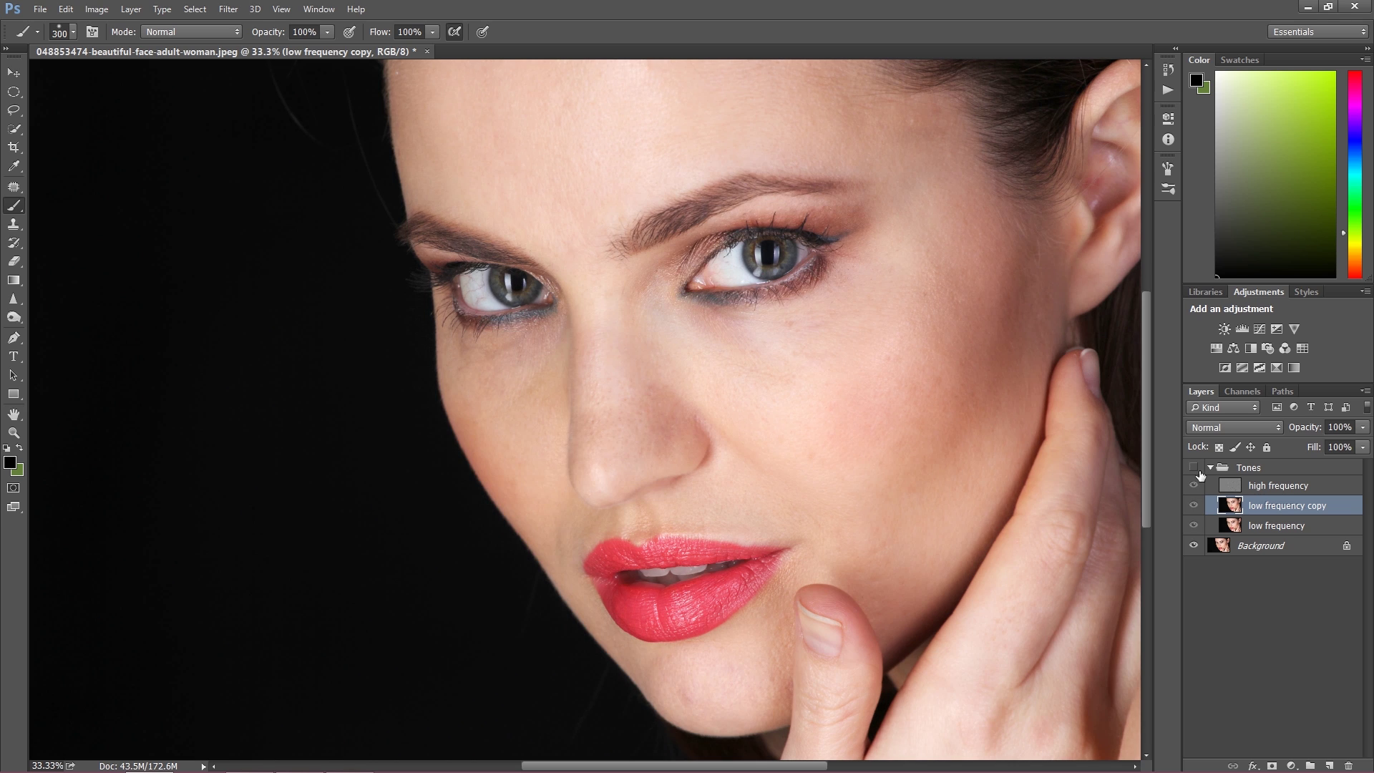
{"action": "left_click", "coordinate": [1195, 467]}
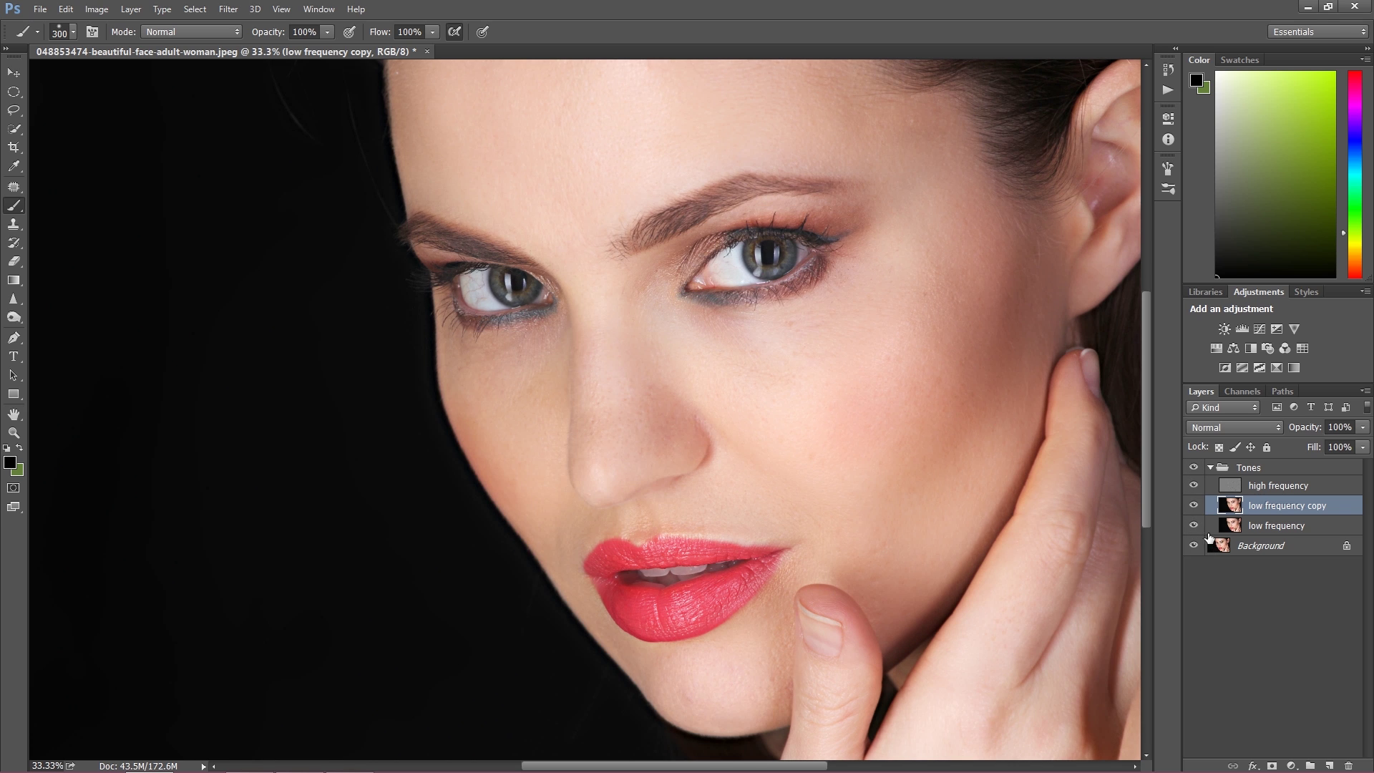
{"action": "left_click", "coordinate": [1194, 467]}
{"action": "left_click", "coordinate": [1194, 468]}
{"action": "left_click", "coordinate": [1272, 765]}
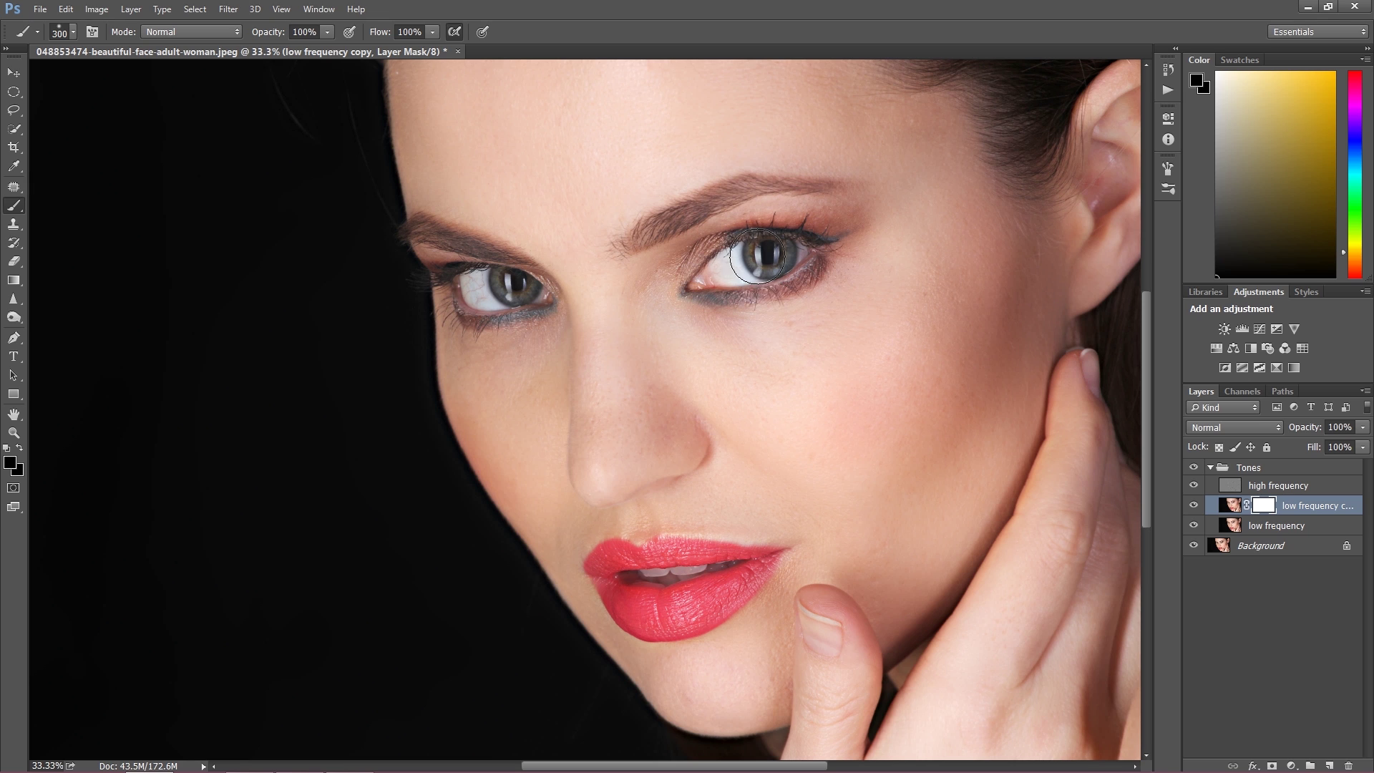
- Paint black on the low frequency copy mask over the lips and ear-side hairline, brush size 200 then 250
{"action": "left_click", "coordinate": [724, 272]}
{"action": "key", "text": "bracketleft"}
{"action": "key", "text": "bracketleft"}
{"action": "key", "text": "bracketleft"}
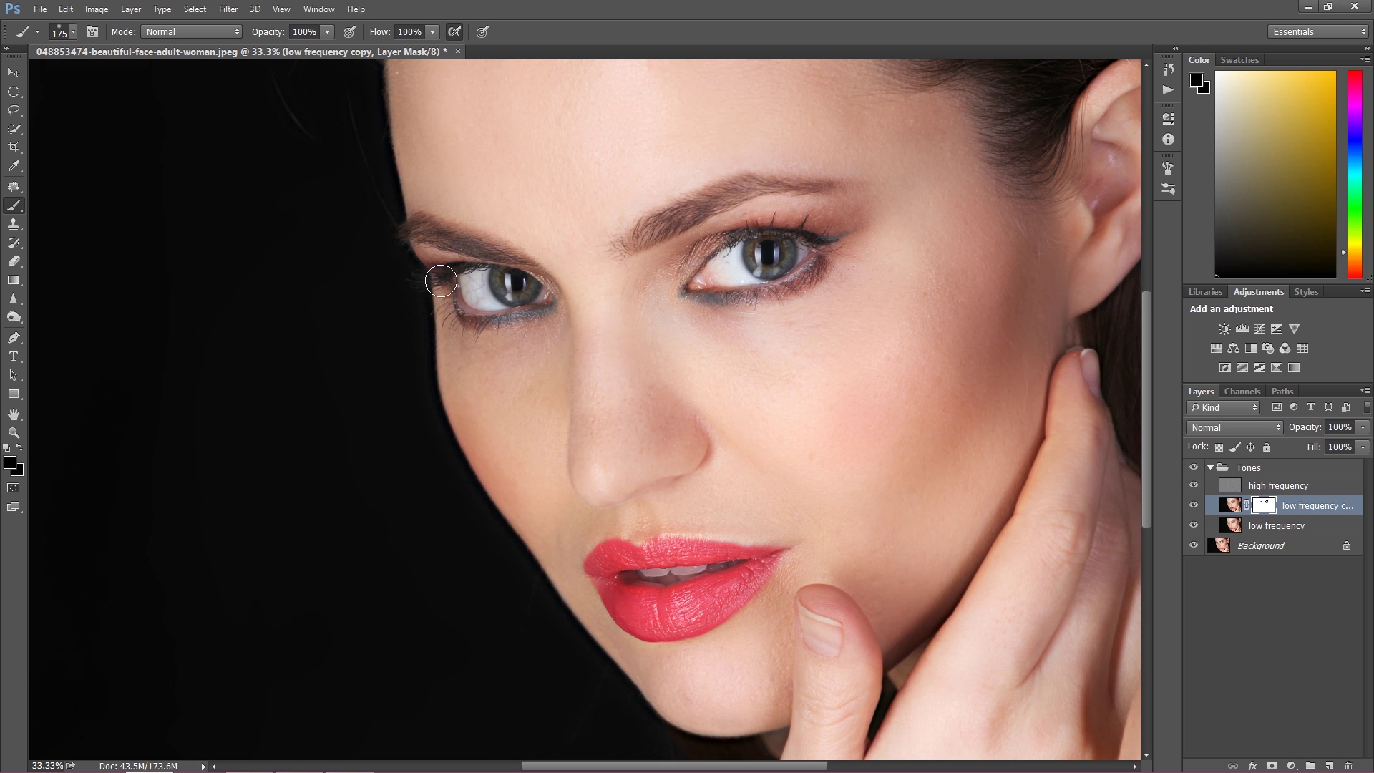
{"action": "mouse_move", "coordinate": [608, 581]}
{"action": "left_mouse_down"}
{"action": "mouse_move", "coordinate": [660, 623]}
{"action": "mouse_move", "coordinate": [747, 571]}
{"action": "mouse_move", "coordinate": [699, 597]}
{"action": "mouse_move", "coordinate": [629, 599]}
{"action": "mouse_move", "coordinate": [703, 596]}
{"action": "mouse_move", "coordinate": [729, 577]}
{"action": "mouse_move", "coordinate": [698, 607]}
{"action": "mouse_move", "coordinate": [730, 570]}
{"action": "mouse_move", "coordinate": [629, 558]}
{"action": "mouse_move", "coordinate": [597, 575]}
{"action": "mouse_move", "coordinate": [755, 553]}
{"action": "mouse_move", "coordinate": [741, 590]}
{"action": "mouse_move", "coordinate": [660, 622]}
{"action": "mouse_move", "coordinate": [623, 610]}
{"action": "mouse_move", "coordinate": [599, 575]}
{"action": "mouse_move", "coordinate": [749, 557]}
{"action": "mouse_move", "coordinate": [737, 590]}
{"action": "mouse_move", "coordinate": [685, 608]}
{"action": "mouse_move", "coordinate": [646, 586]}
{"action": "left_mouse_up"}
{"action": "mouse_move", "coordinate": [776, 456]}
{"action": "left_mouse_down"}
{"action": "mouse_move", "coordinate": [1052, 184]}
{"action": "mouse_move", "coordinate": [1043, 147]}
{"action": "mouse_move", "coordinate": [1064, 101]}
{"action": "mouse_move", "coordinate": [1041, 135]}
{"action": "mouse_move", "coordinate": [1003, 99]}
{"action": "mouse_move", "coordinate": [1015, 135]}
{"action": "mouse_move", "coordinate": [1054, 114]}
{"action": "mouse_move", "coordinate": [1055, 152]}
{"action": "mouse_move", "coordinate": [1067, 77]}
{"action": "mouse_move", "coordinate": [975, 61]}
{"action": "mouse_move", "coordinate": [886, 77]}
{"action": "mouse_move", "coordinate": [968, 108]}
{"action": "mouse_move", "coordinate": [1085, 55]}
{"action": "mouse_move", "coordinate": [1037, 62]}
{"action": "mouse_move", "coordinate": [1095, 480]}
{"action": "mouse_move", "coordinate": [1137, 633]}
{"action": "mouse_move", "coordinate": [1068, 533]}
{"action": "mouse_move", "coordinate": [1094, 598]}
{"action": "mouse_move", "coordinate": [1113, 522]}
{"action": "mouse_move", "coordinate": [1142, 515]}
{"action": "left_mouse_up"}
{"action": "key", "text": "bracketright"}
{"action": "key", "text": "bracketright"}
{"action": "left_click", "coordinate": [1194, 467]}
{"action": "left_click", "coordinate": [1193, 467]}
{"action": "left_click", "coordinate": [1193, 467]}
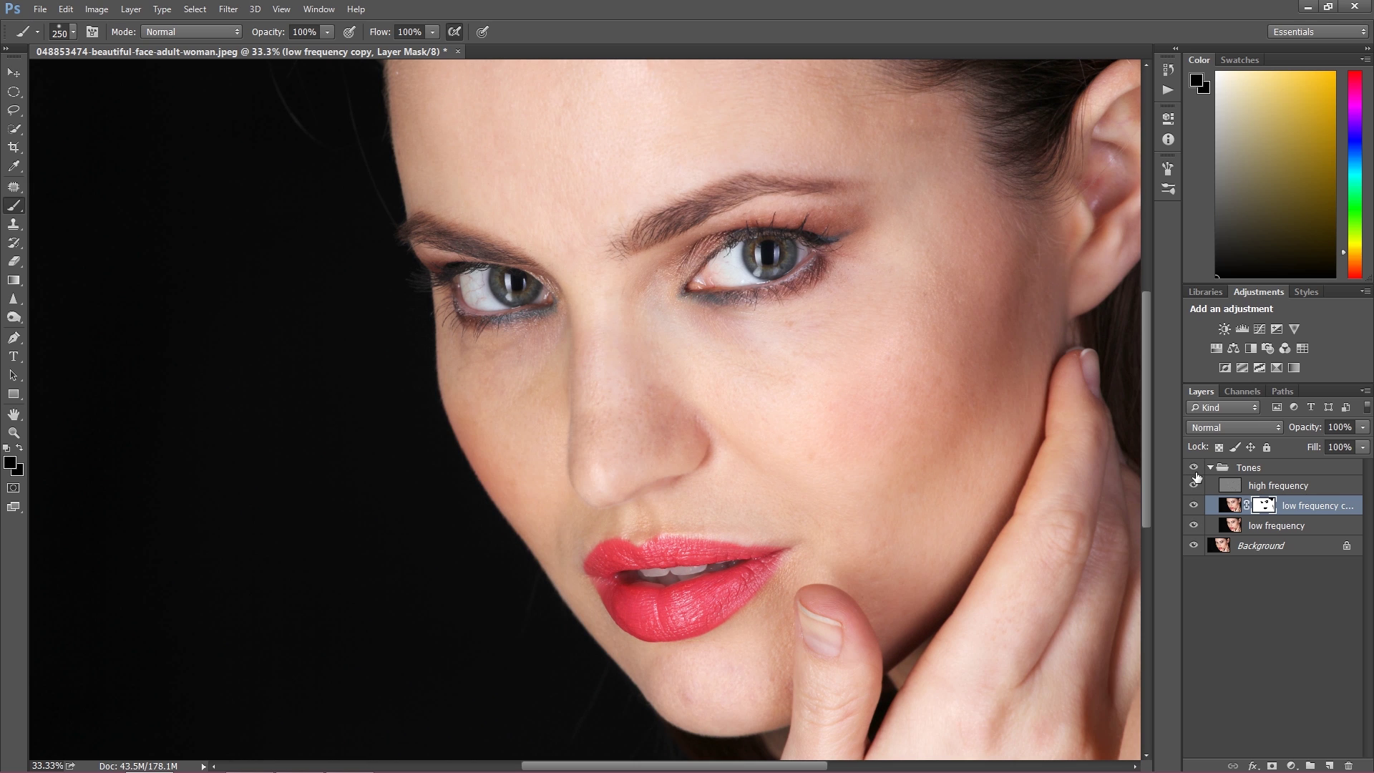